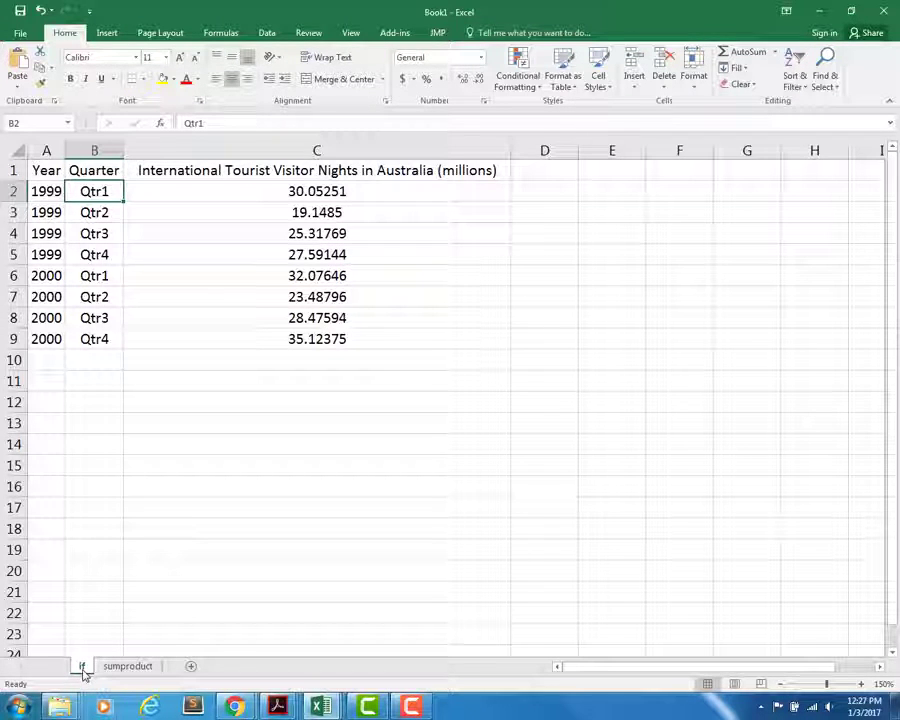
Examine the sumproduct sheet and the Year, Quarter and International Tourist Visitor Nights data on the if sheet.
{"action": "left_click", "coordinate": [118, 667]}
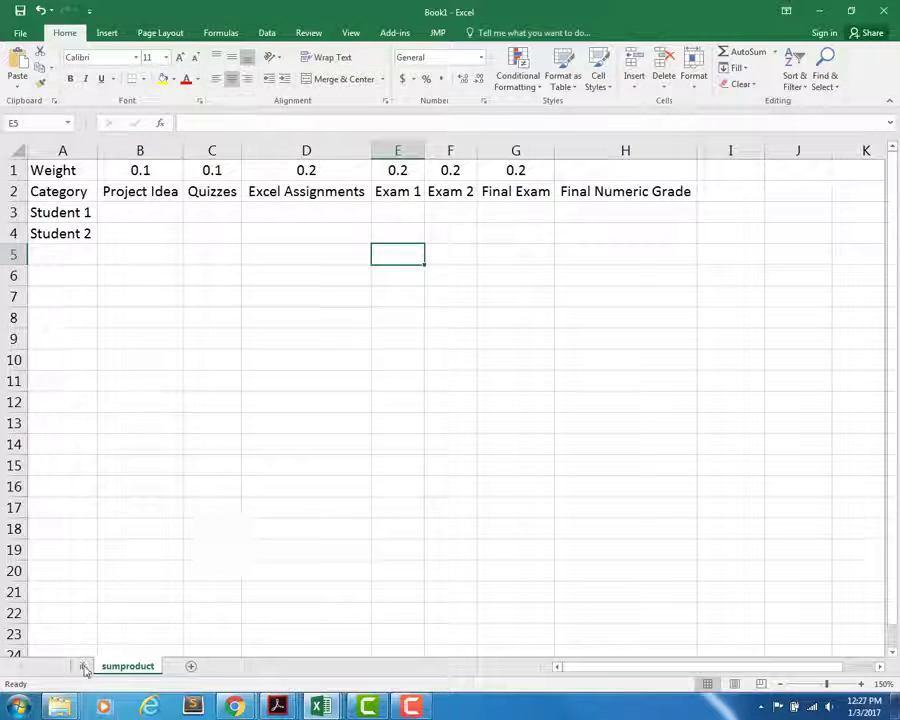
{"action": "left_click", "coordinate": [83, 667]}
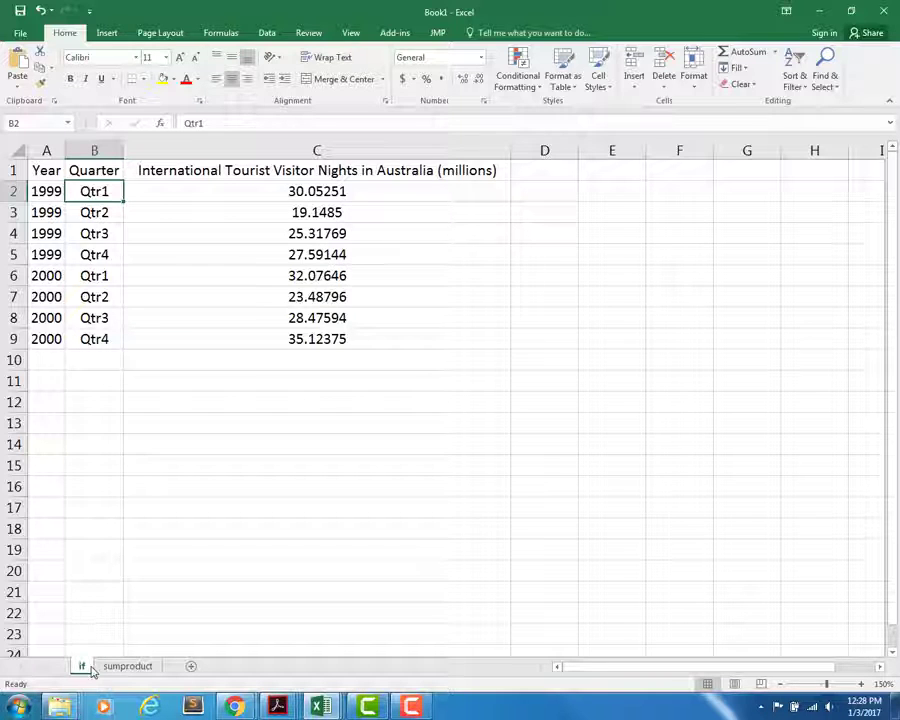
{"action": "left_click", "coordinate": [50, 171]}
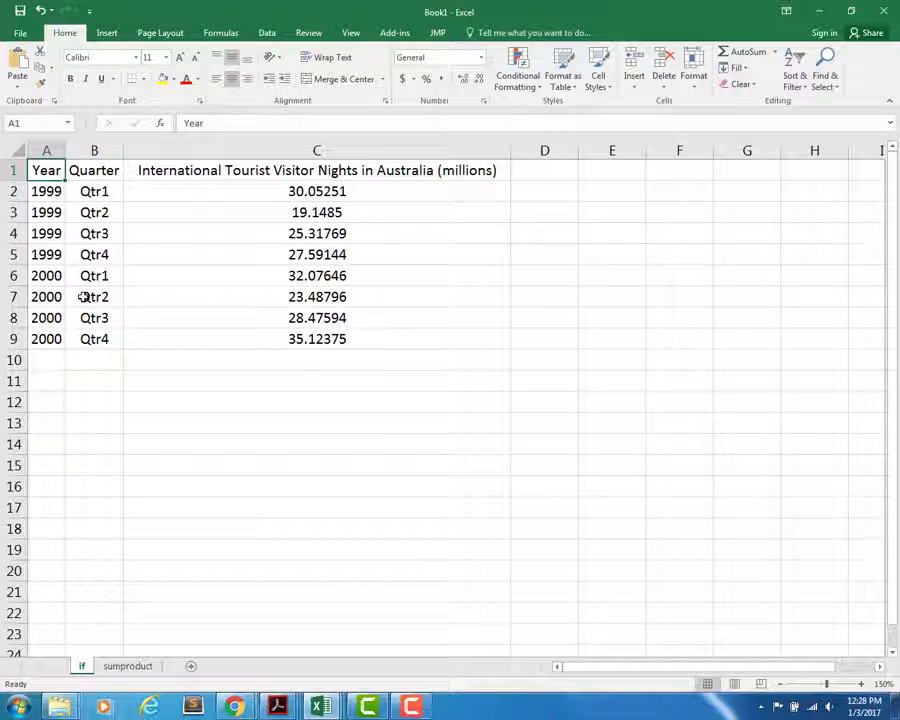
{"action": "left_click", "coordinate": [45, 150]}
{"action": "left_click", "coordinate": [90, 150]}
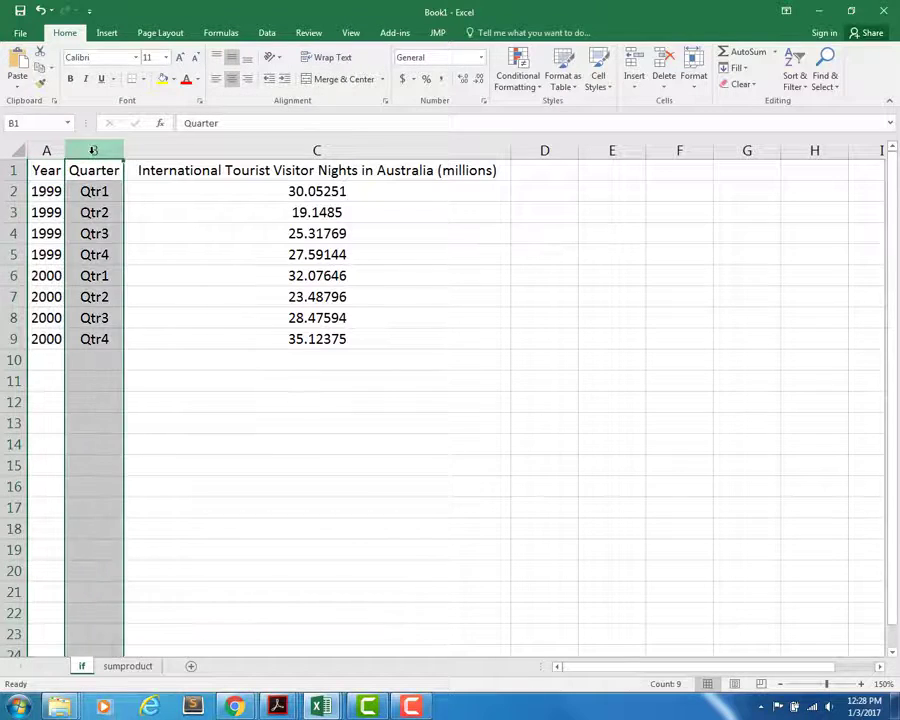
{"action": "left_click", "coordinate": [14, 170]}
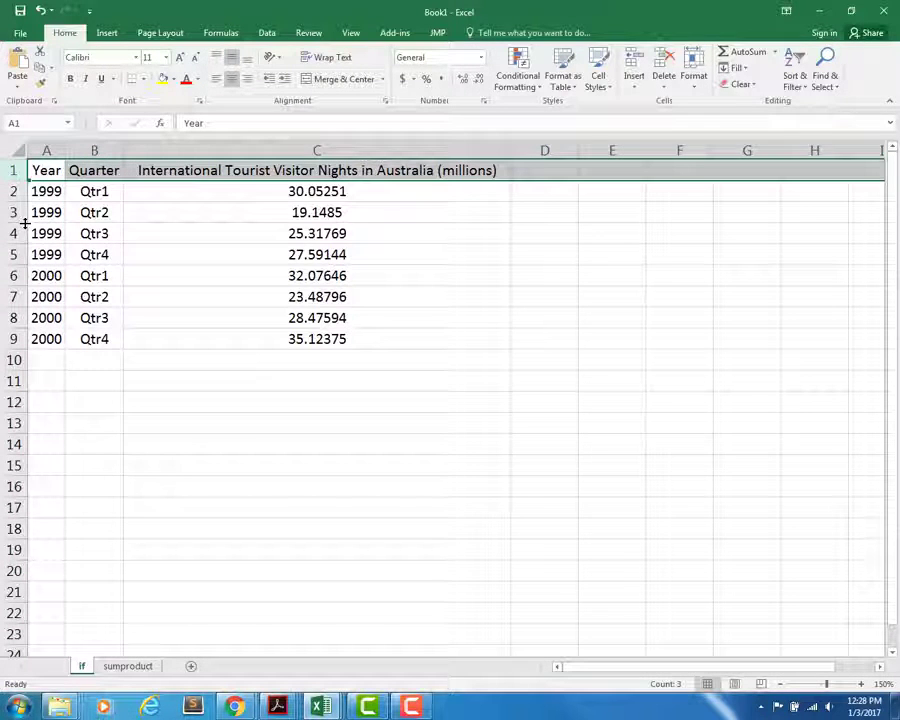
{"action": "left_click", "coordinate": [15, 191]}
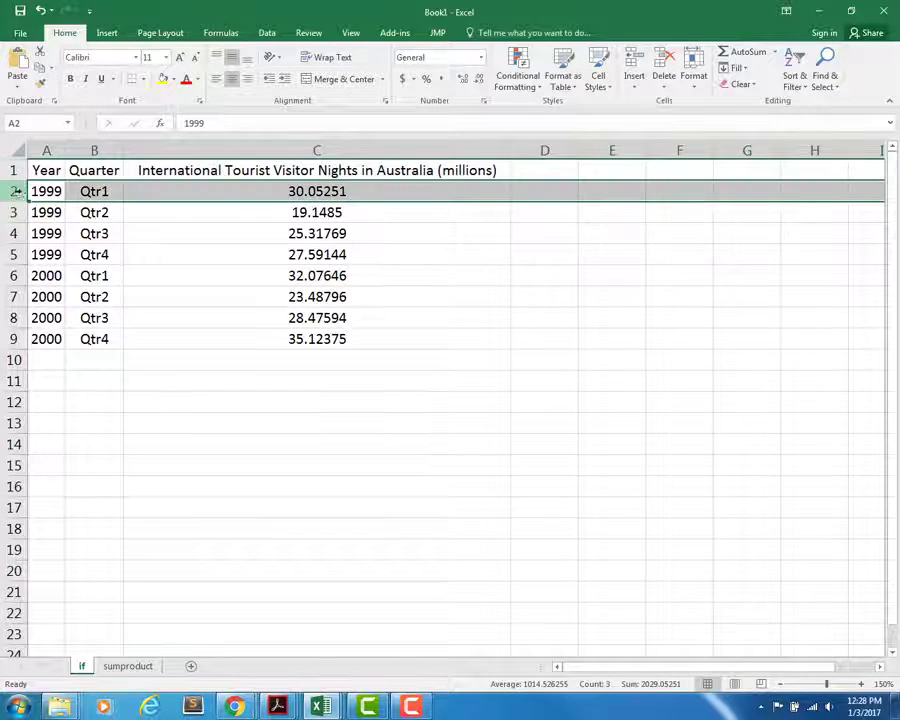
{"action": "left_click", "coordinate": [47, 150]}
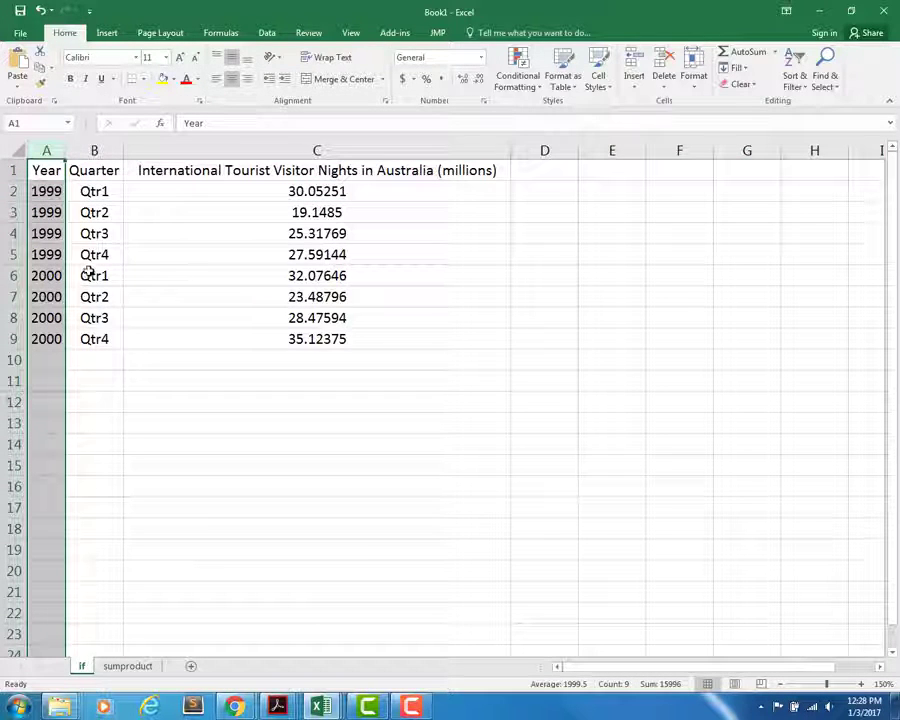
{"action": "left_click", "coordinate": [36, 195]}
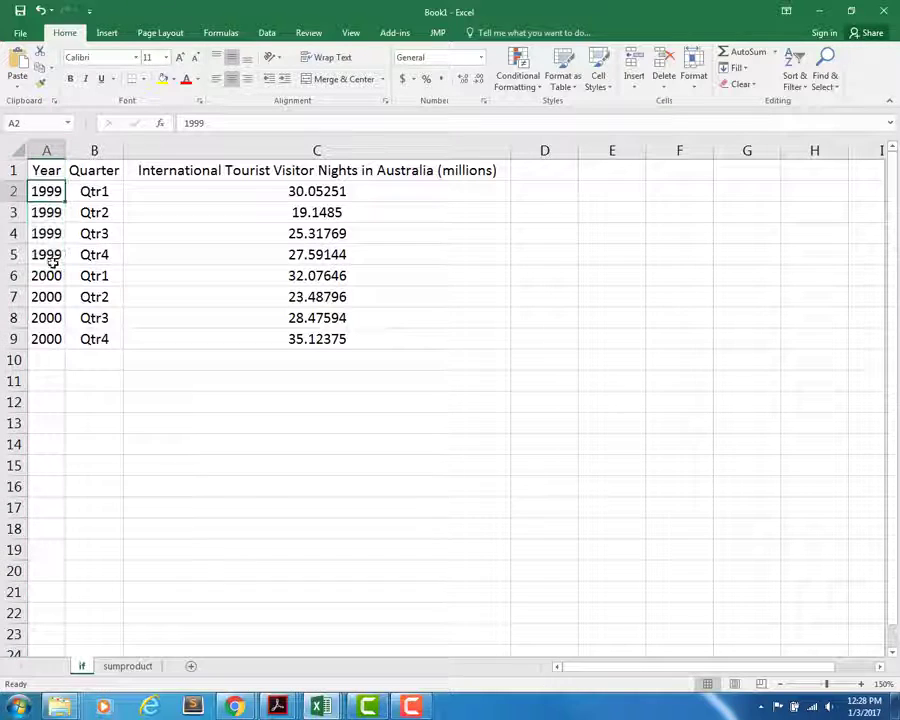
{"action": "left_click", "coordinate": [52, 274]}
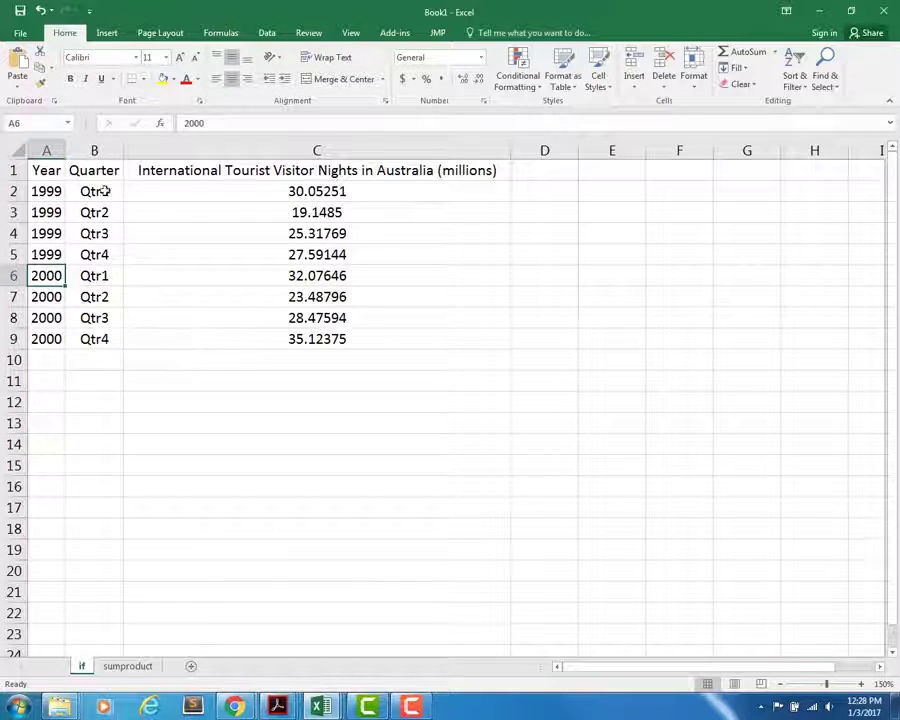
{"action": "left_click", "coordinate": [98, 149]}
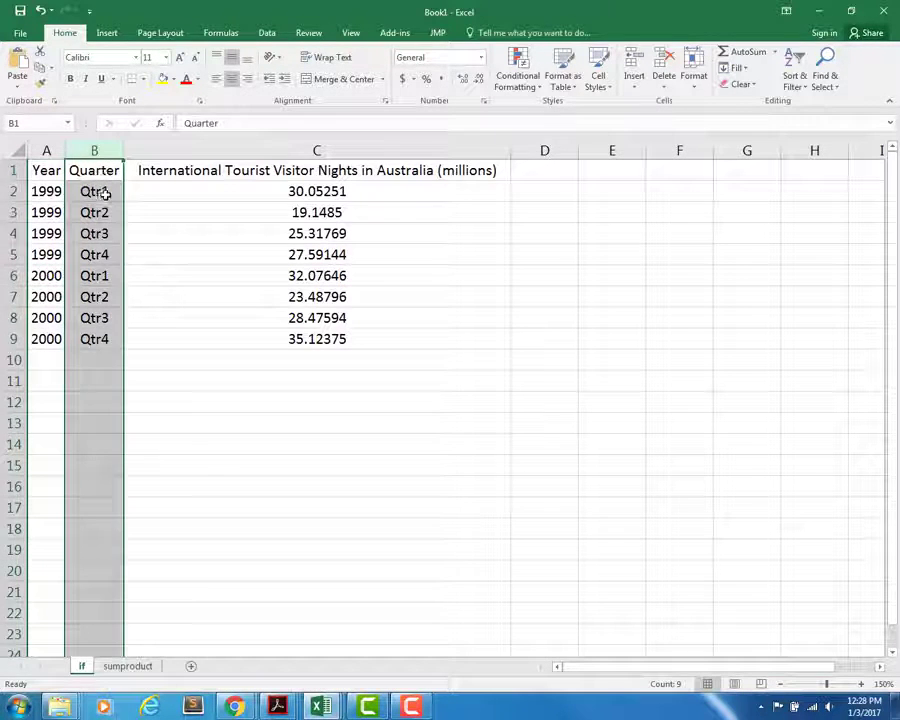
{"action": "left_click", "coordinate": [104, 194]}
{"action": "key", "text": "Down"}
{"action": "key", "text": "Down"}
{"action": "key", "text": "Down"}
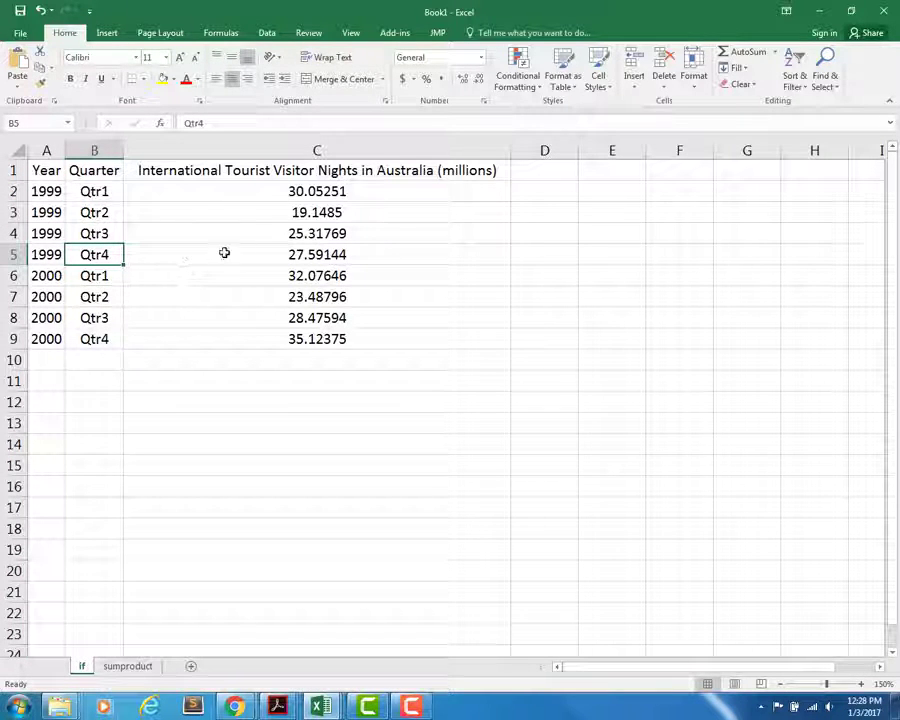
{"action": "left_click", "coordinate": [242, 172]}
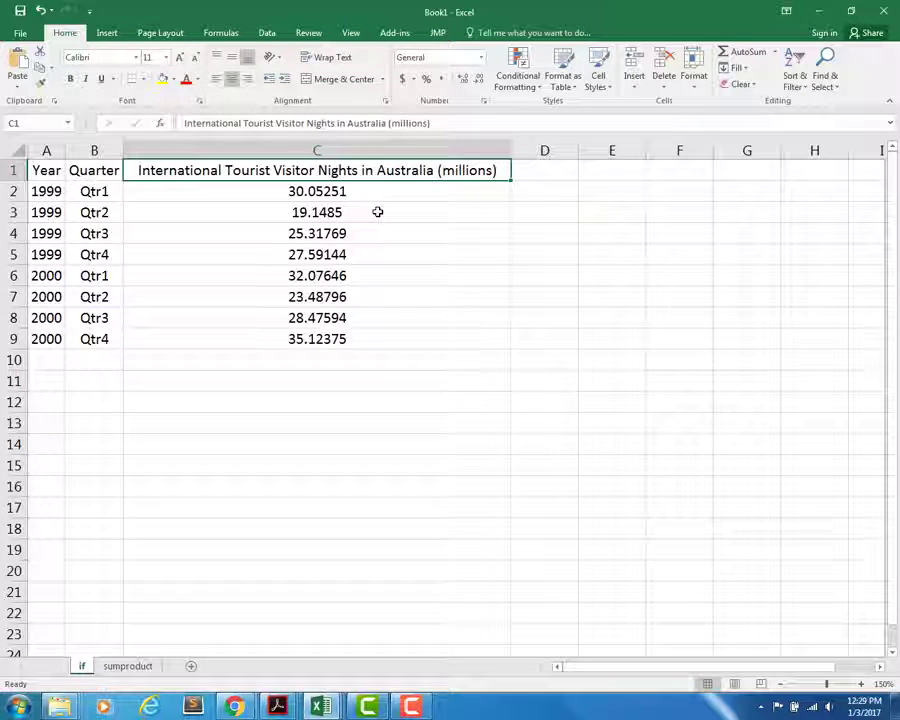
{"action": "left_click", "coordinate": [538, 176]}
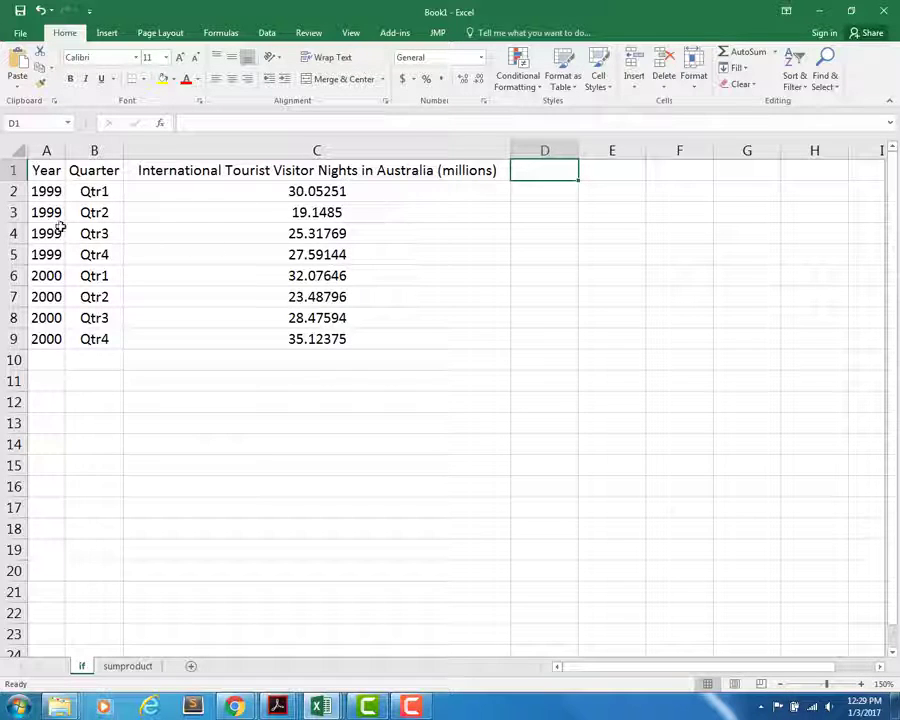
{"action": "left_click", "coordinate": [14, 191]}
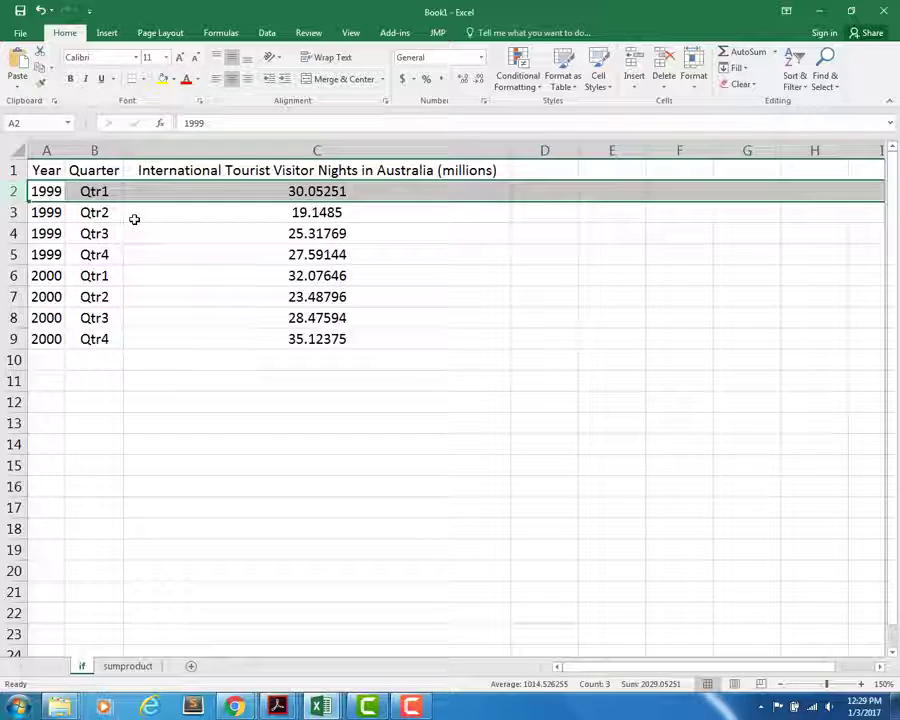
Enter the column headers Q1, Q2 and Q3 in cells D1, E1 and F1.
{"action": "left_click", "coordinate": [538, 176]}
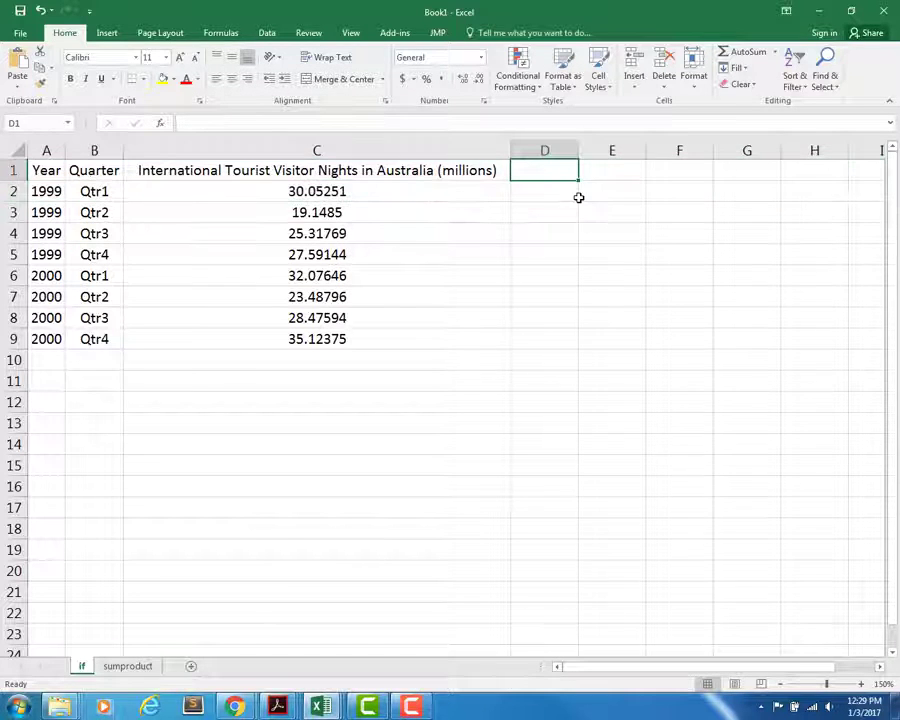
{"action": "type", "text": "Q"}
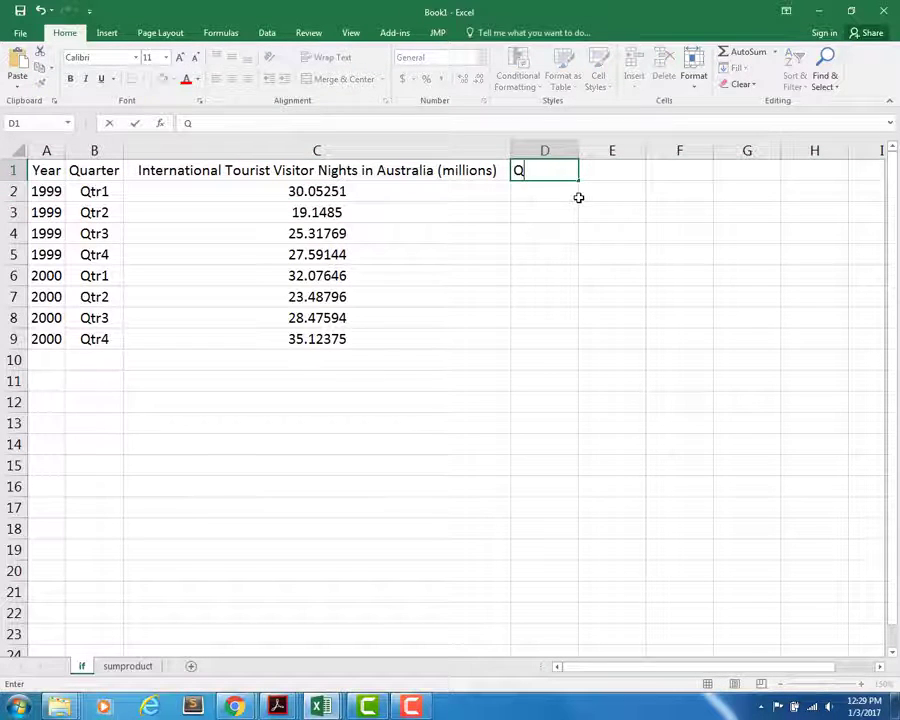
{"action": "type", "text": "1"}
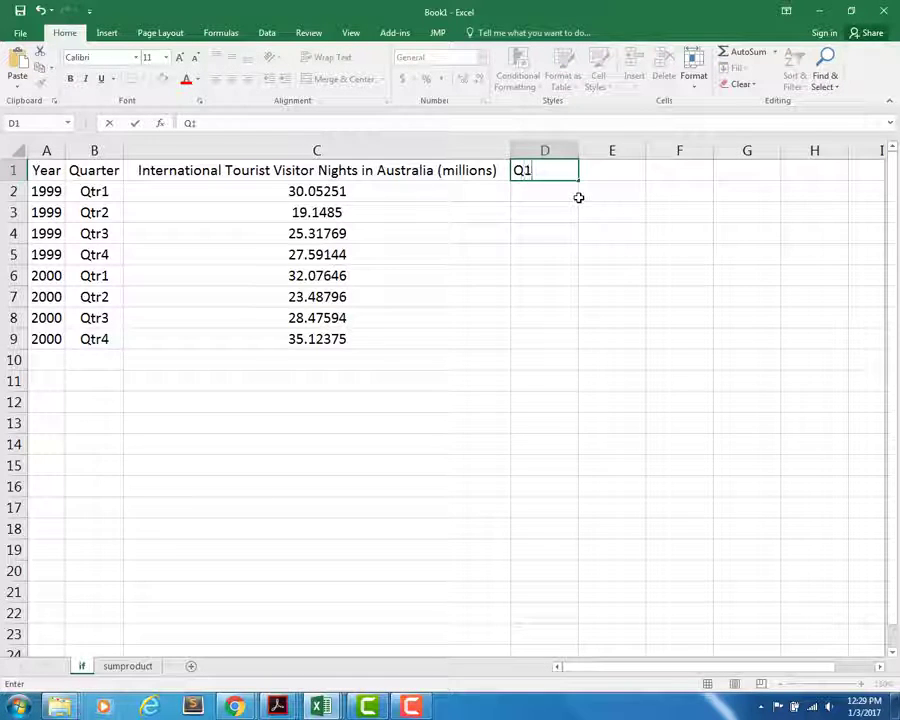
{"action": "key", "text": "Tab"}
{"action": "type", "text": "Q2"}
{"action": "key", "text": "Tab"}
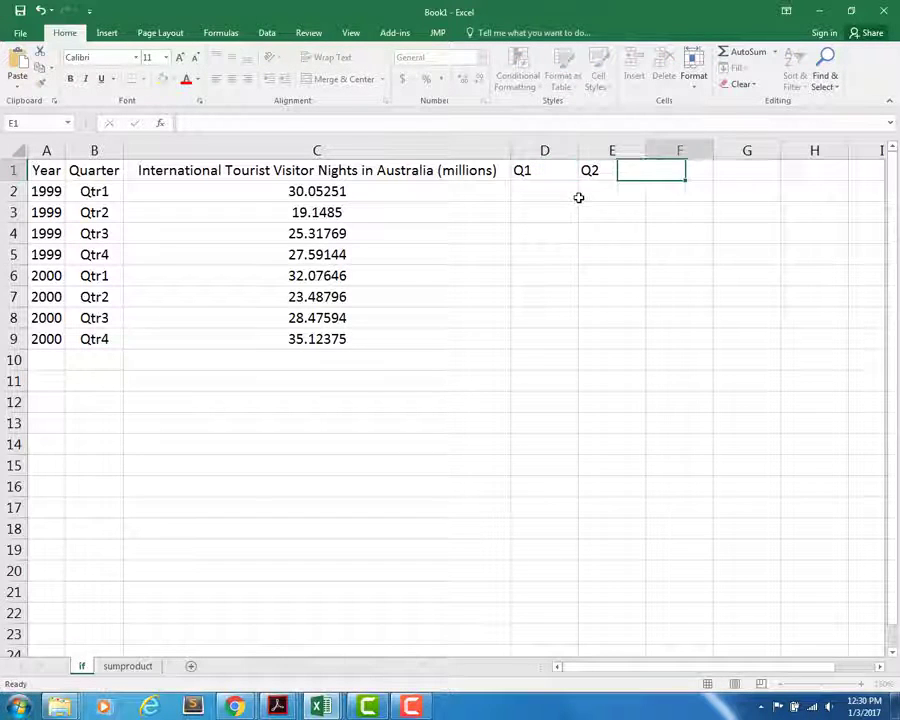
{"action": "type", "text": "Q3"}
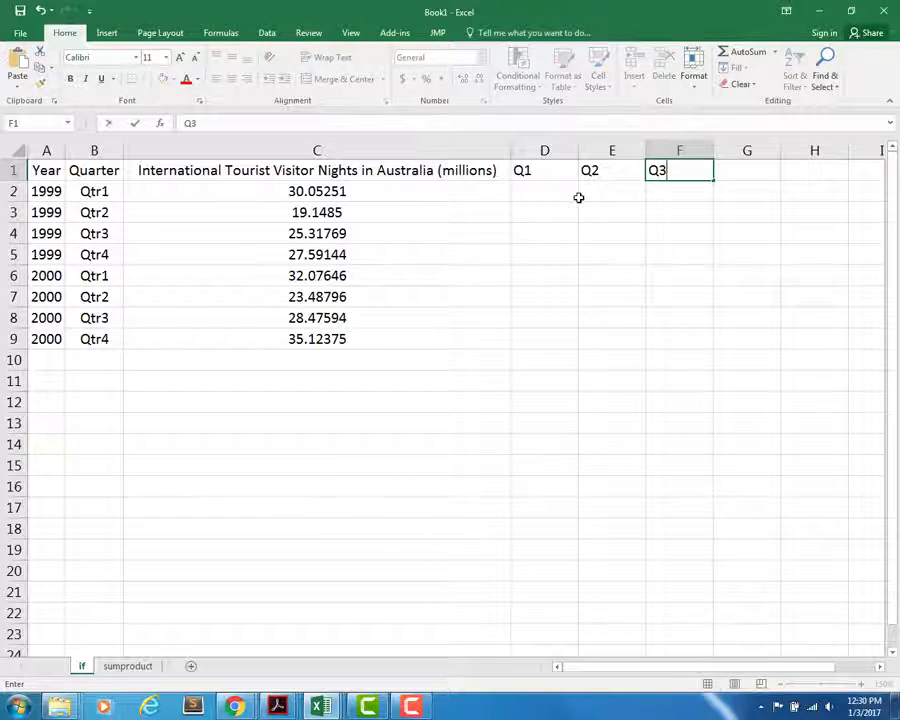
{"action": "key", "text": "Return"}
Center the contents of columns D through F, including the new quarter headers.
{"action": "left_click_drag", "start_coordinate": [555, 150], "coordinate": [649, 150]}
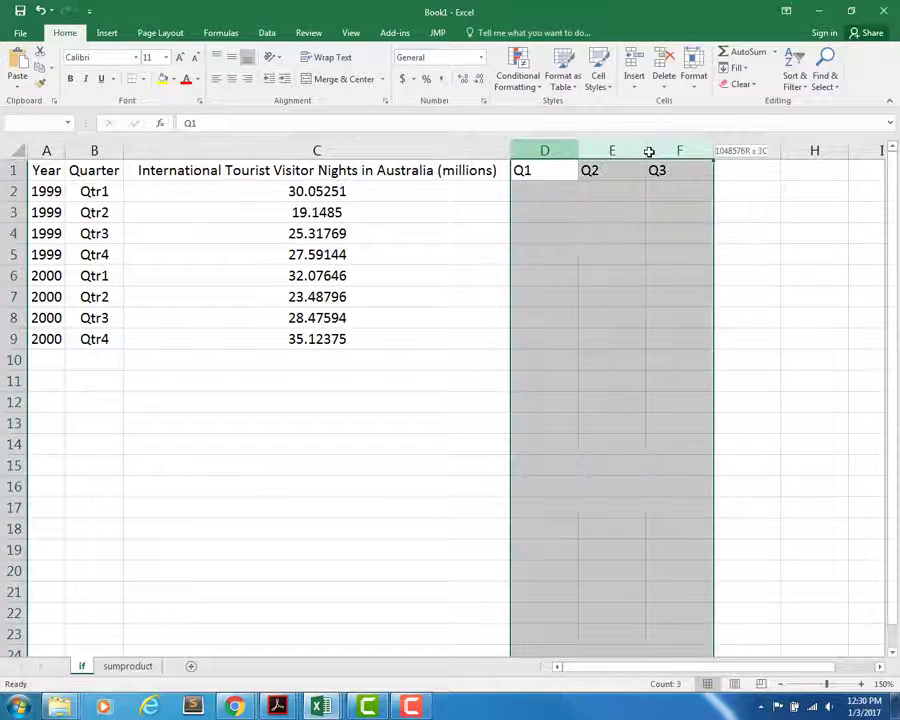
{"action": "left_click", "coordinate": [231, 79]}
{"action": "left_click", "coordinate": [553, 197]}
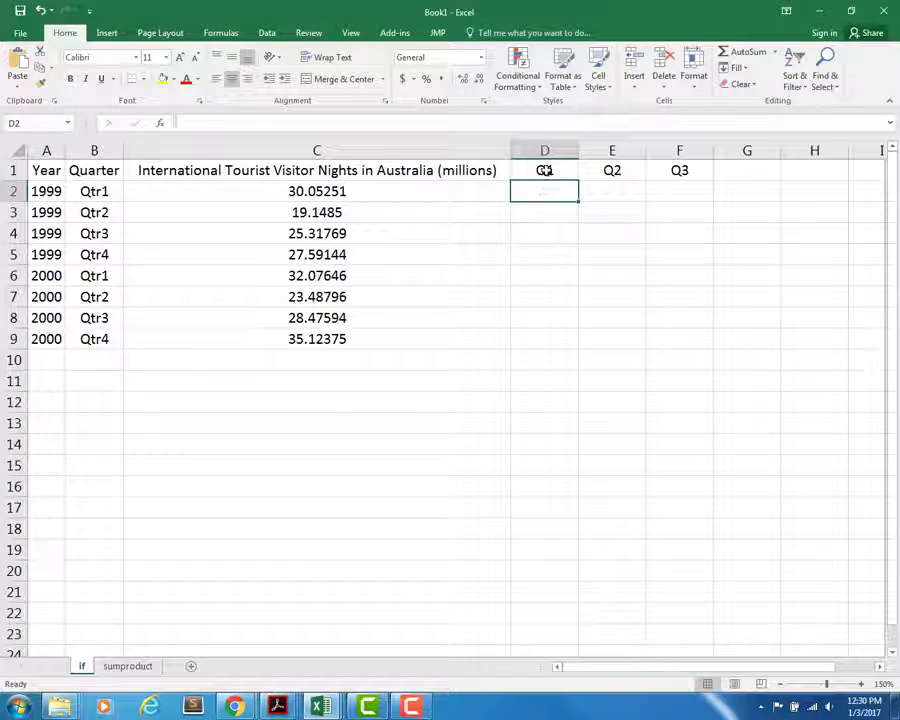
{"action": "left_click", "coordinate": [545, 172]}
{"action": "left_click", "coordinate": [613, 172]}
{"action": "left_click", "coordinate": [674, 170]}
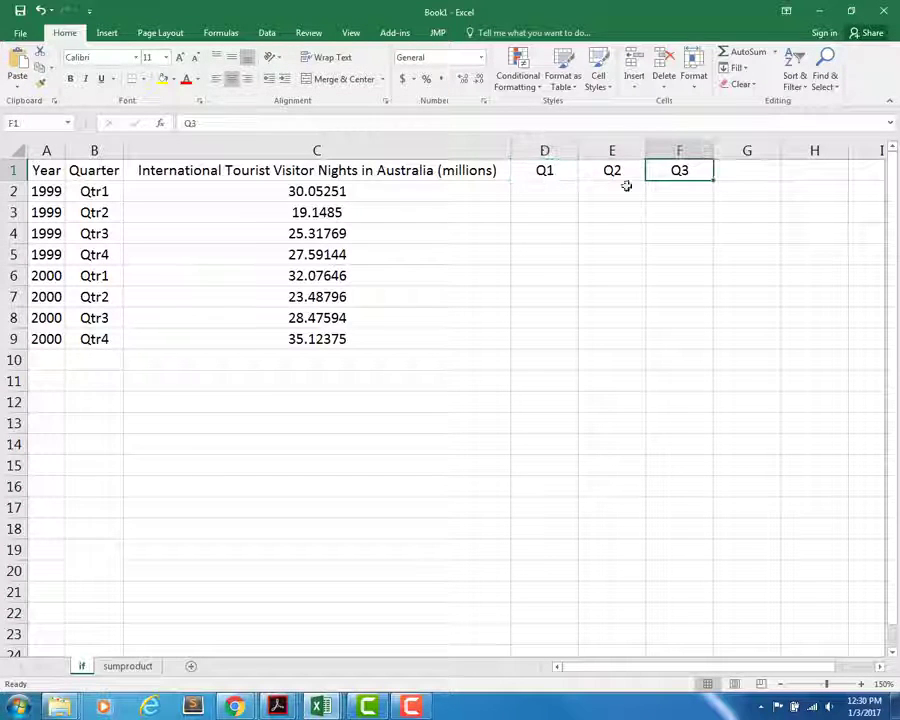
Enter the formula =IF(B2="Qtr1", 1, 0) in cell D2 under the Q1 header.
{"action": "left_click", "coordinate": [548, 191]}
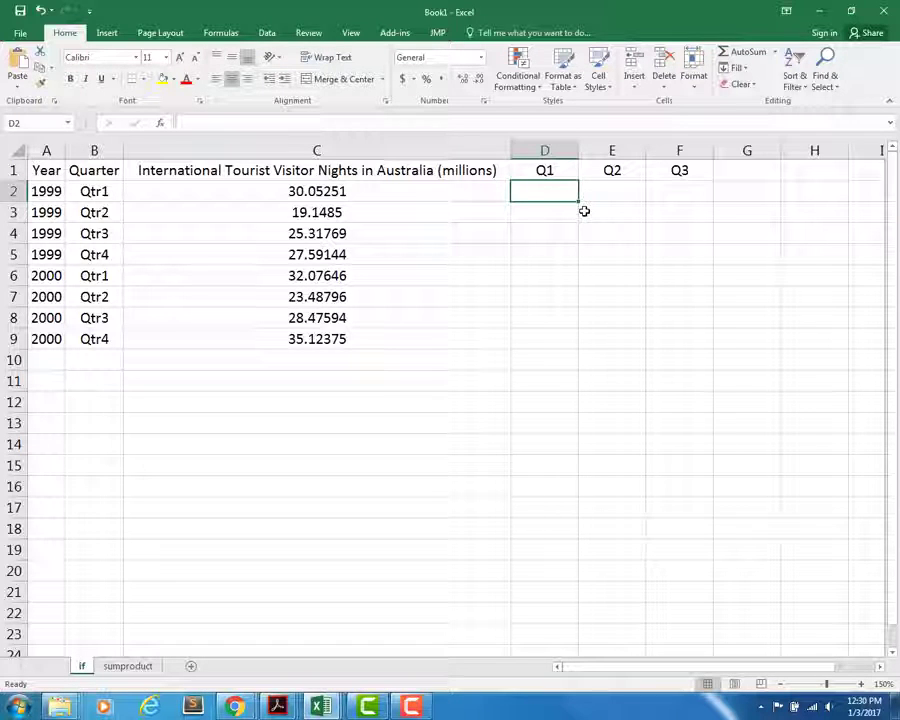
{"action": "type", "text": "="}
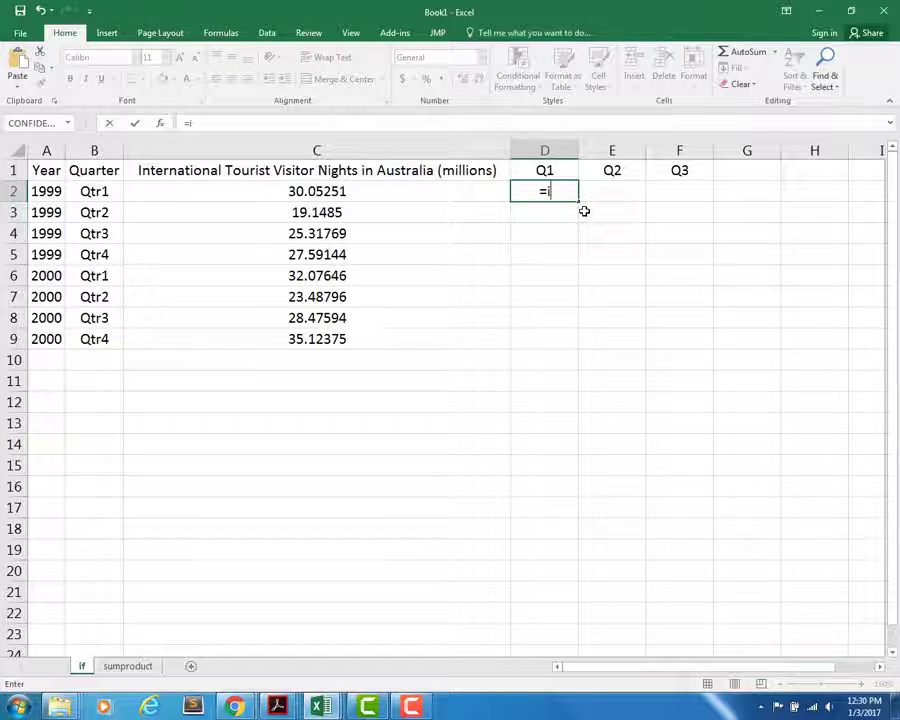
{"action": "type", "text": "if"}
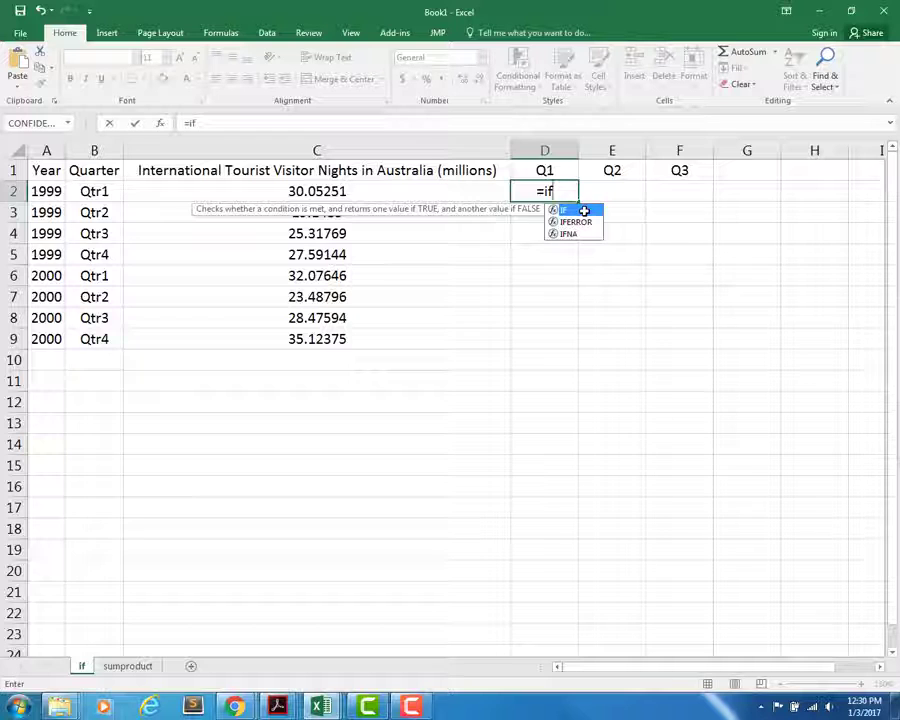
{"action": "type", "text": "("}
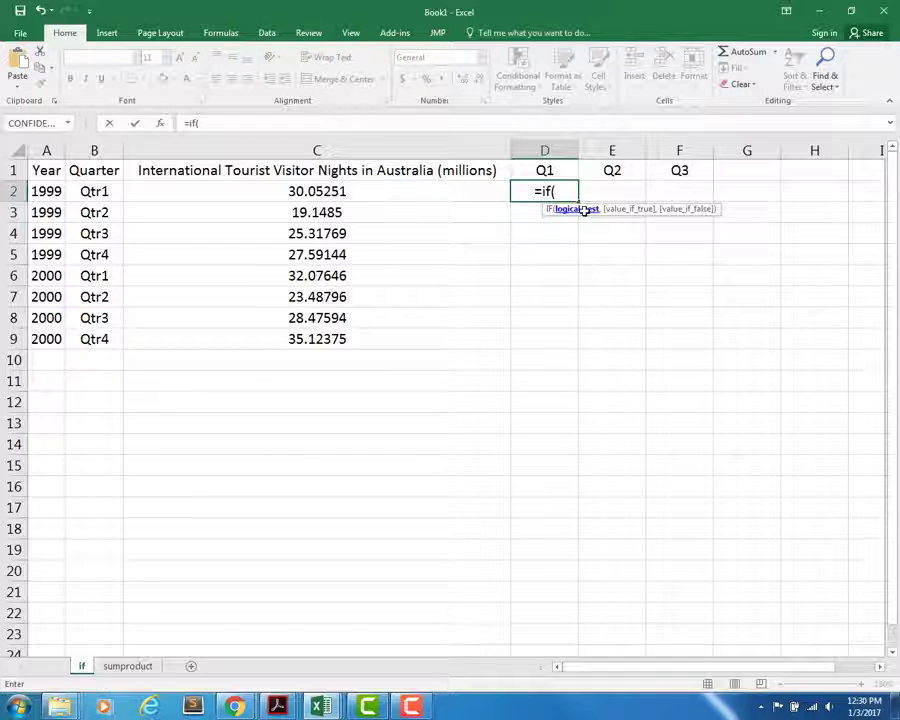
{"action": "left_click", "coordinate": [95, 190]}
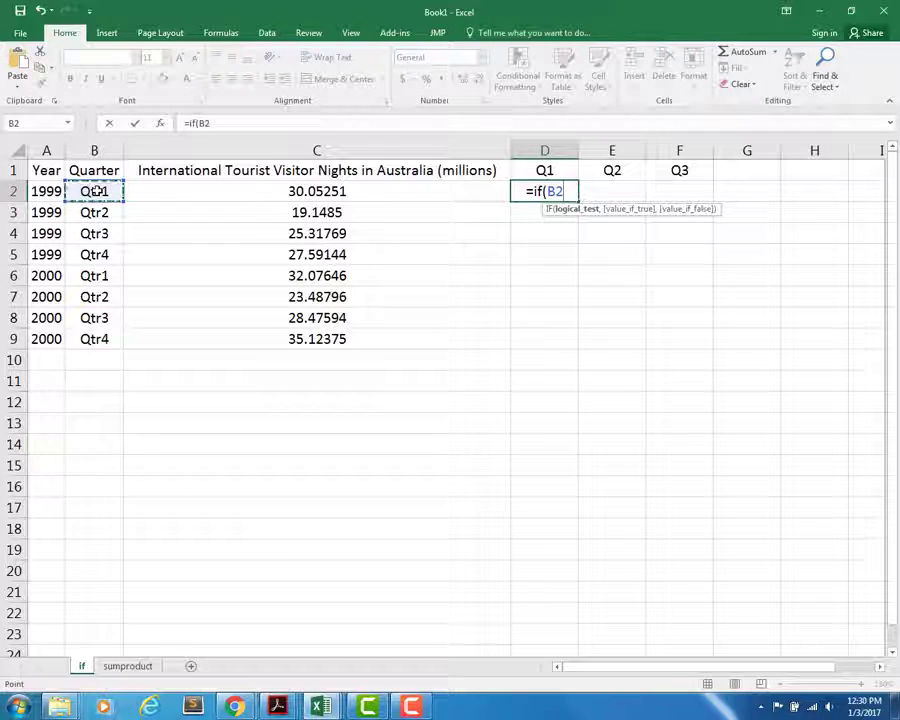
{"action": "type", "text": "="}
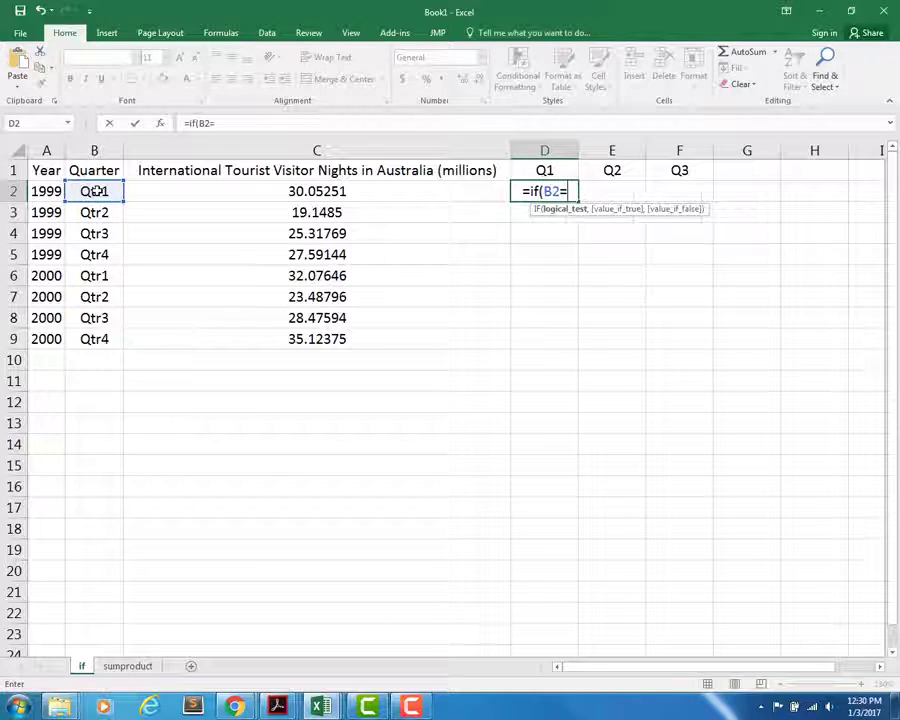
{"action": "type", "text": "\"Qtr"}
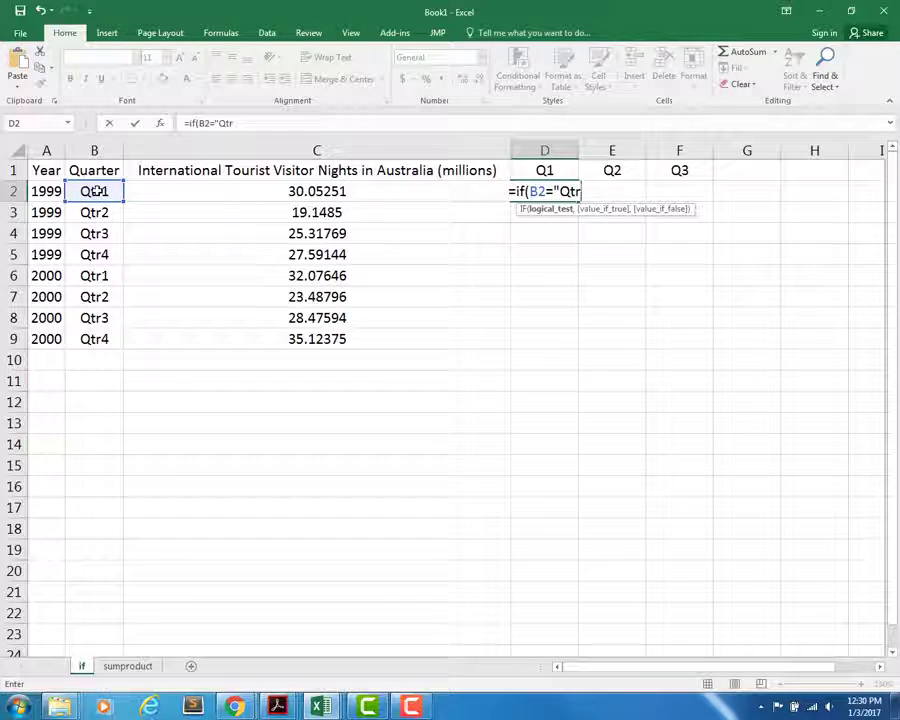
{"action": "type", "text": "1\", 1,"}
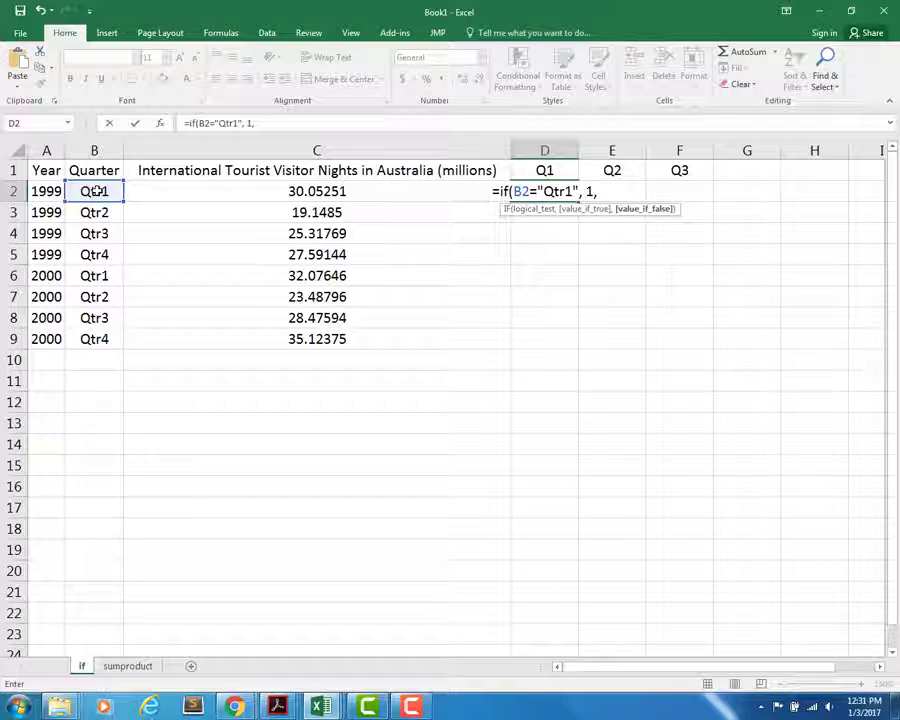
{"action": "type", "text": "0"}
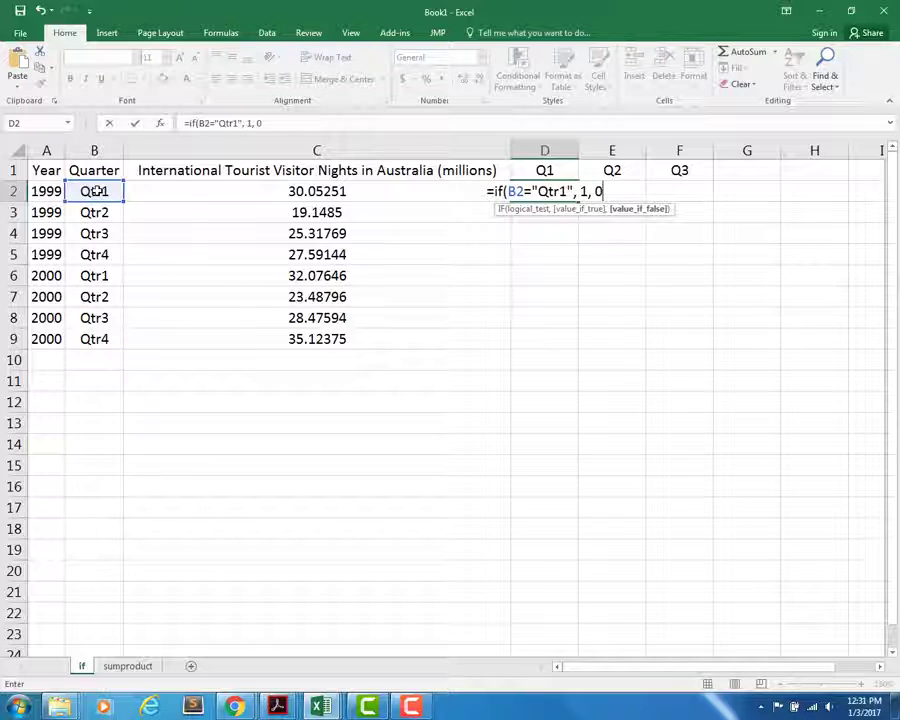
{"action": "type", "text": ")"}
{"action": "key", "text": "Return"}
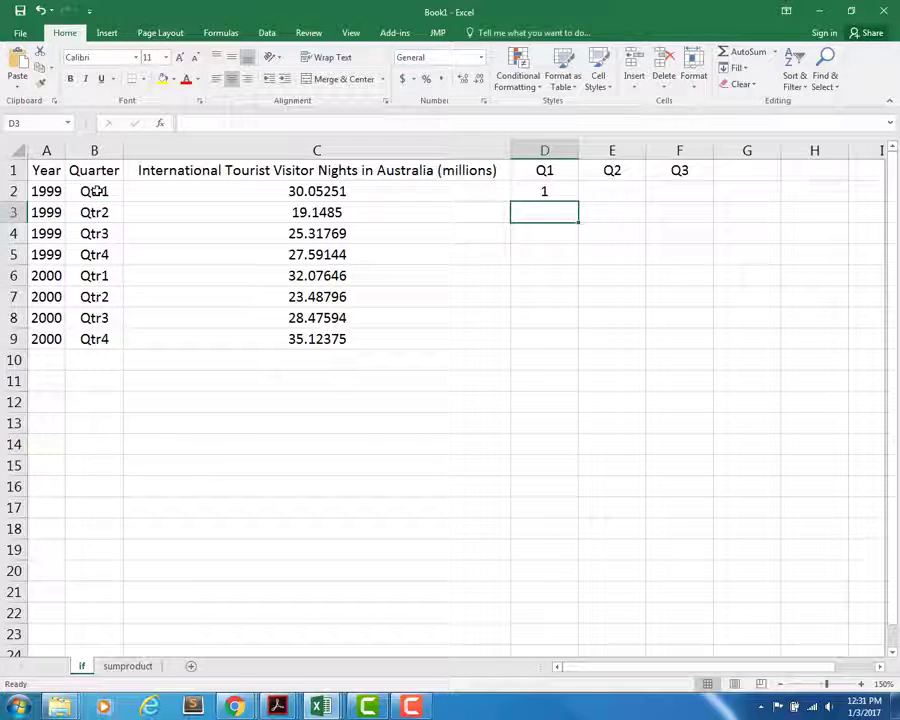
Check the Q1 formula in cell D2, and enter =IF(B2="Qtr2", 1, 0) in cell E2 under the Q2 header.
{"action": "left_click", "coordinate": [544, 193]}
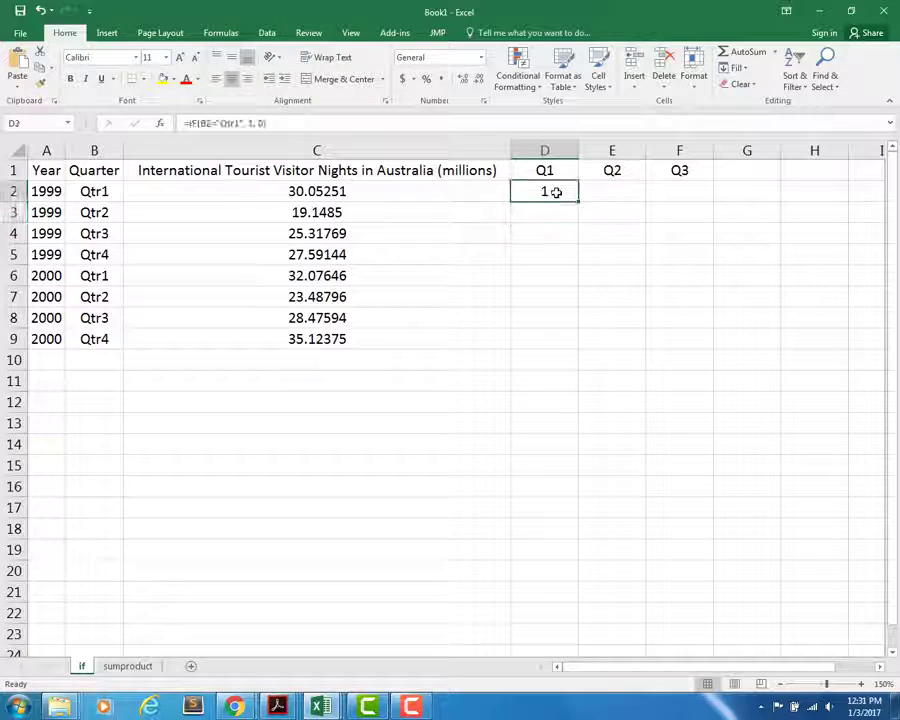
{"action": "left_click", "coordinate": [90, 197]}
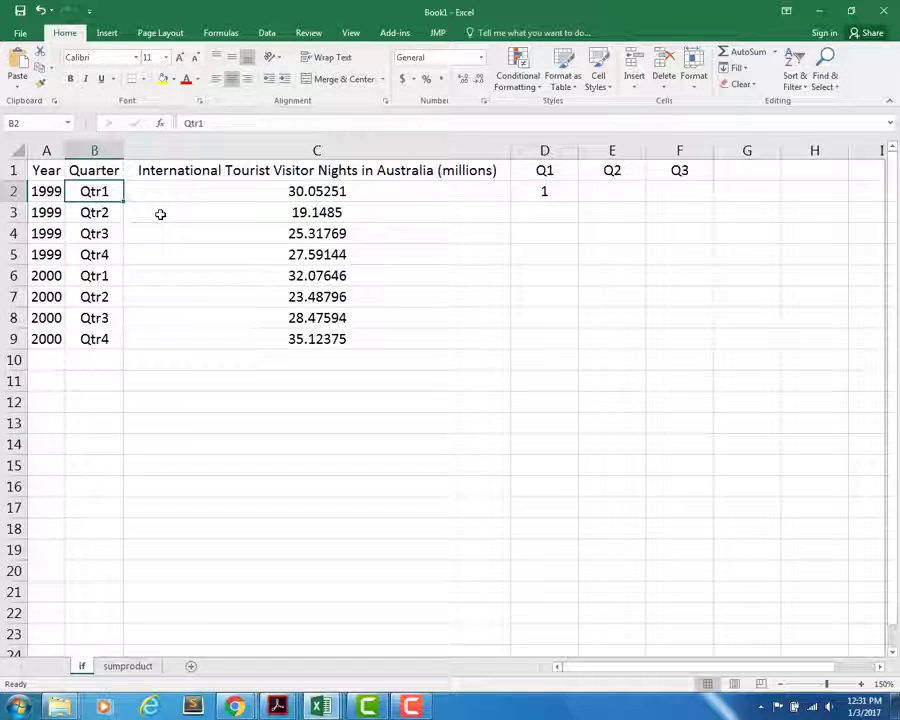
{"action": "double_click", "coordinate": [526, 196]}
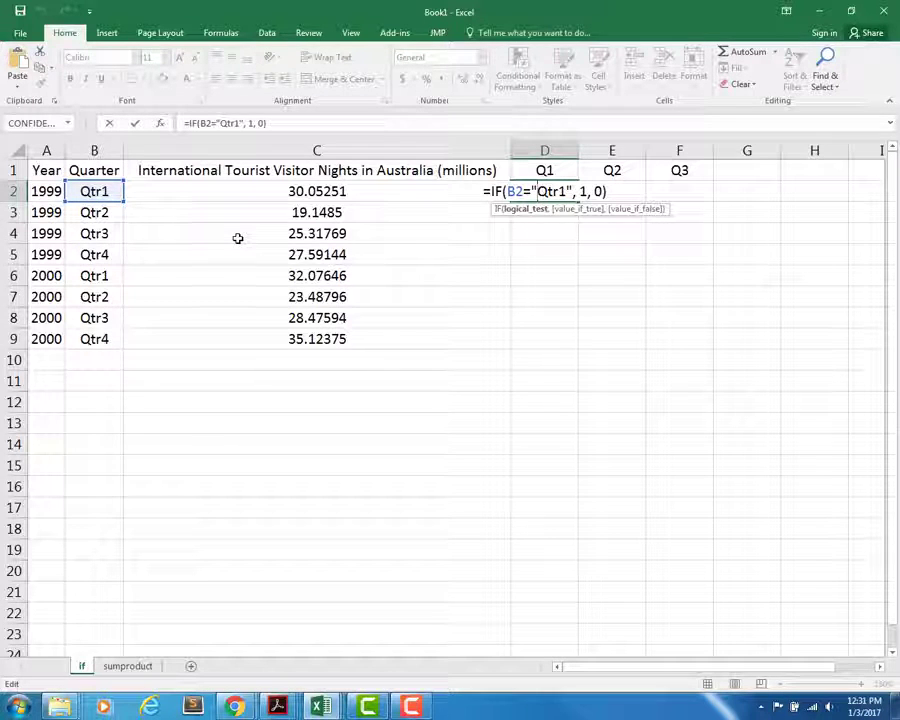
{"action": "key", "text": "Tab"}
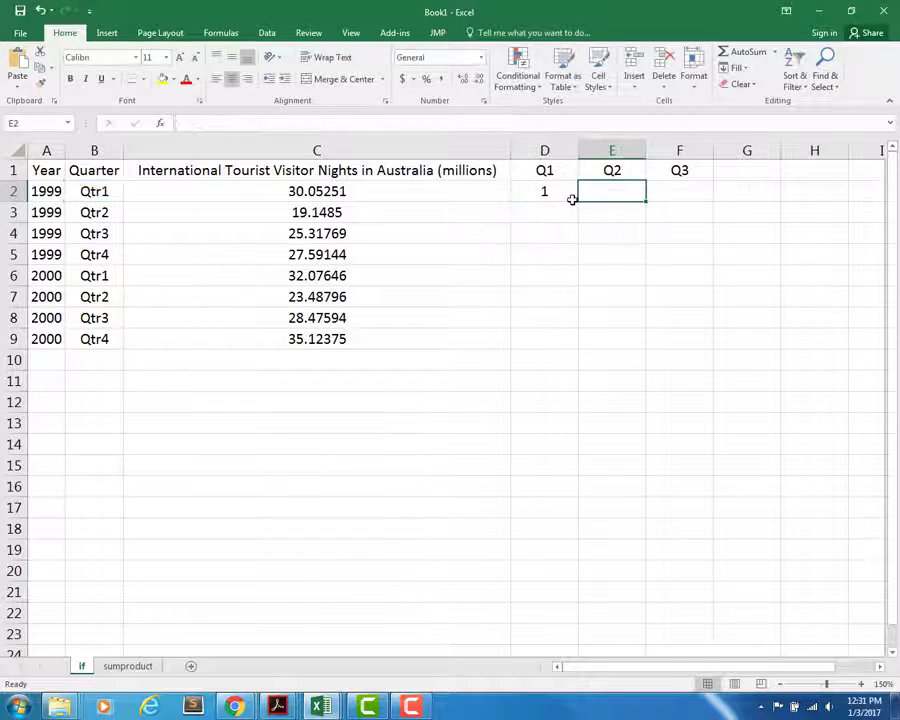
{"action": "type", "text": "=if("}
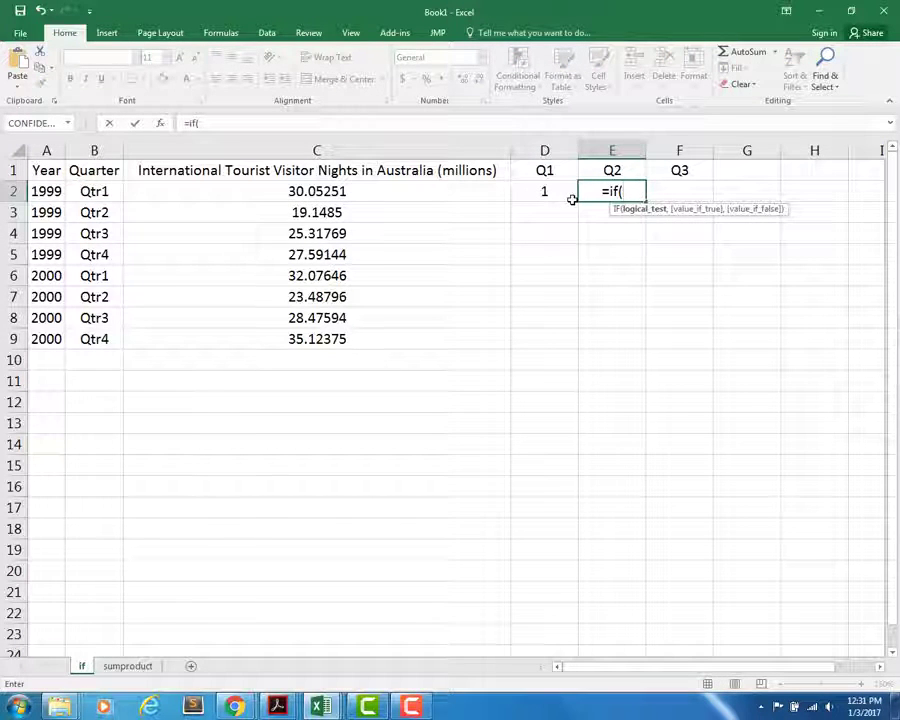
{"action": "left_click", "coordinate": [107, 193]}
{"action": "type", "text": "=\"Qtr2\", 1, 0)"}
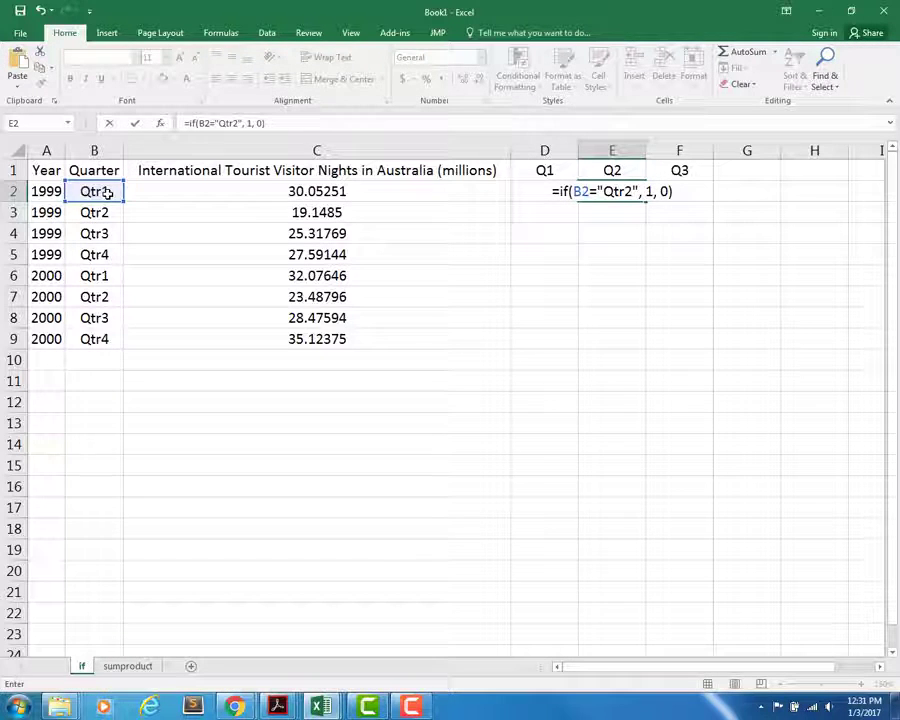
{"action": "key", "text": "Return"}
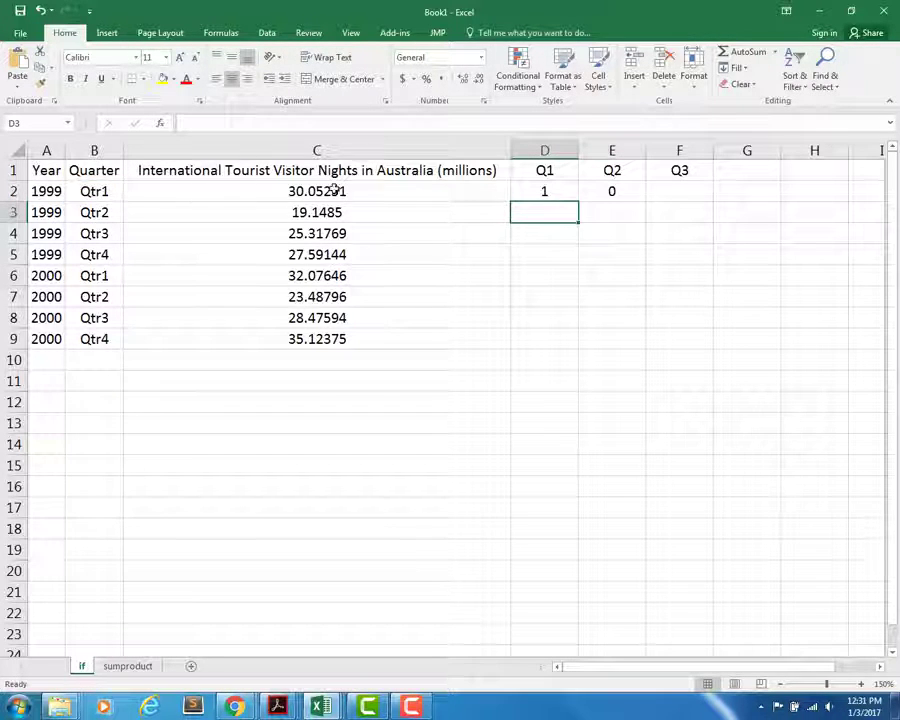
Enter the formula =IF(B2="Qtr3", 1, 0) in cell F2 under the Q3 header.
{"action": "left_click", "coordinate": [617, 190]}
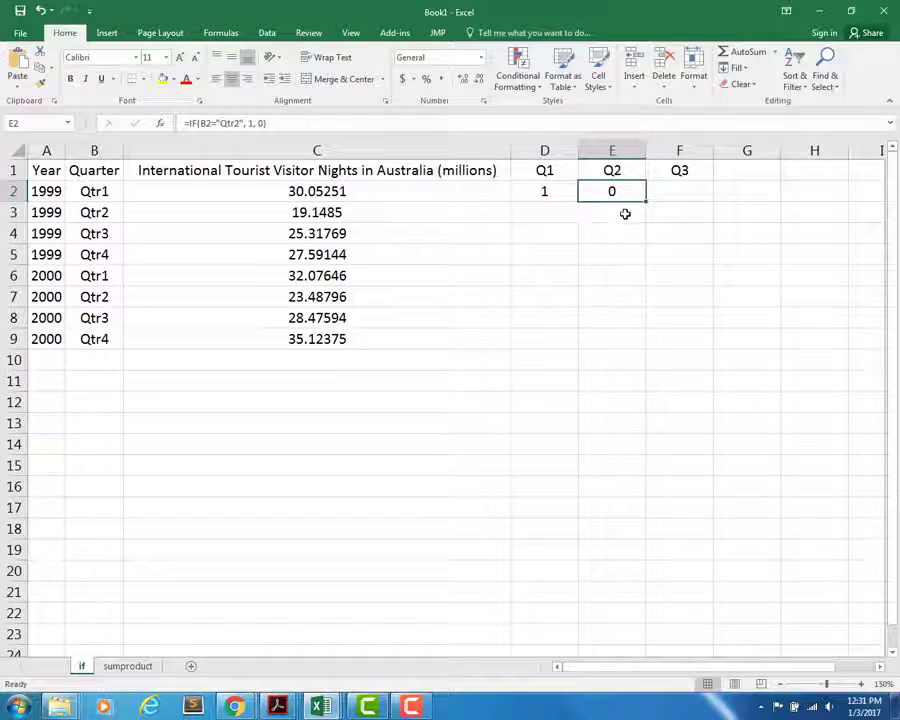
{"action": "left_click", "coordinate": [566, 192]}
{"action": "left_click", "coordinate": [697, 194]}
{"action": "type", "text": "=if("}
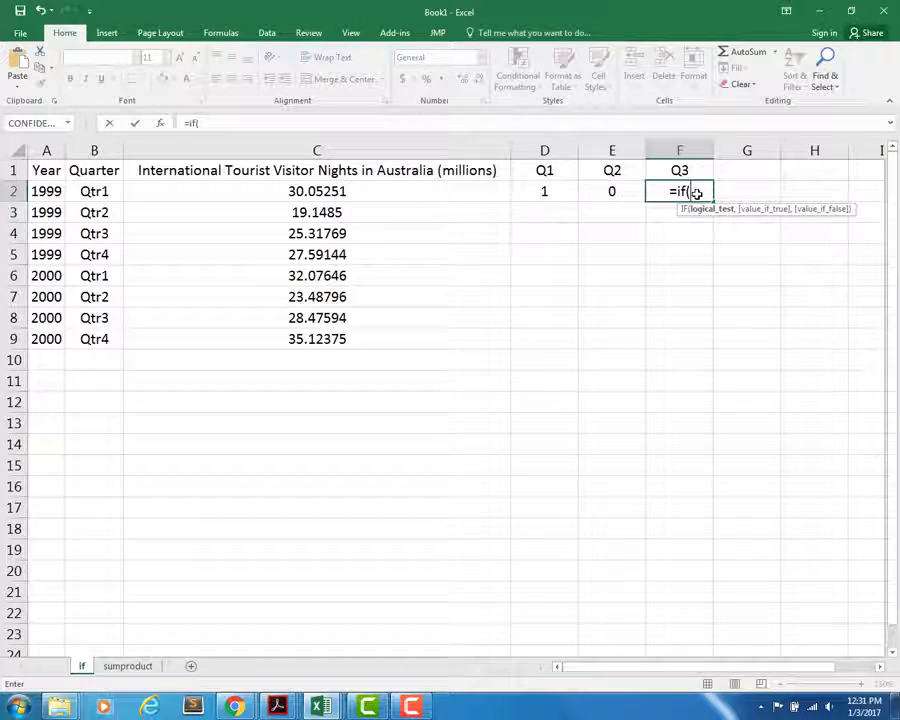
{"action": "left_click", "coordinate": [94, 192]}
{"action": "type", "text": "=\"Qtr"}
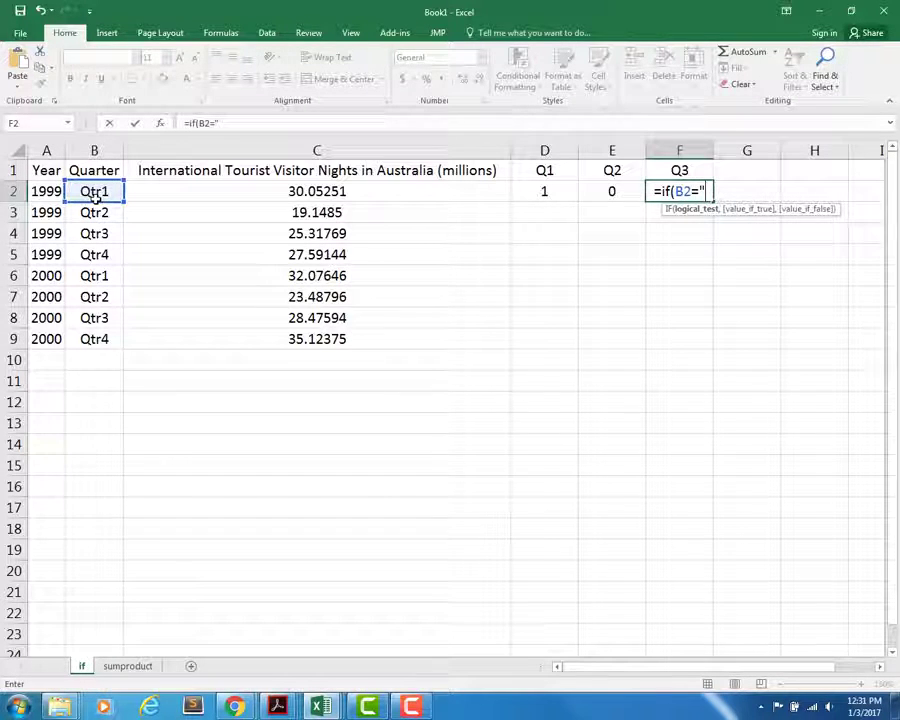
{"action": "type", "text": "3, 1,"}
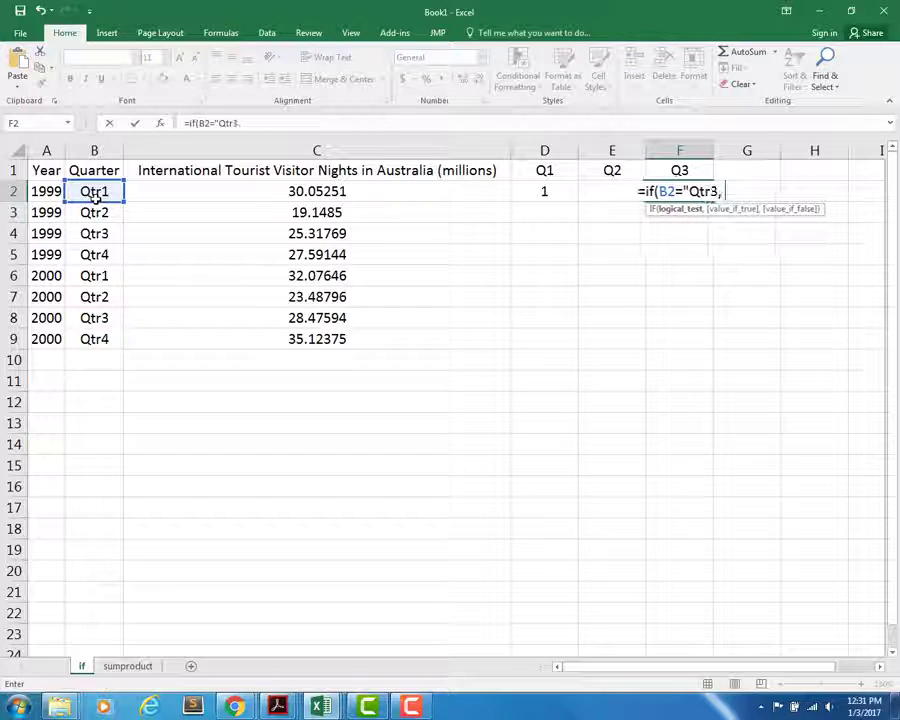
{"action": "key", "text": "BackSpace"}
{"action": "key", "text": "BackSpace"}
{"action": "key", "text": "BackSpace"}
{"action": "key", "text": "BackSpace"}
{"action": "type", "text": "\", 1, 0)"}
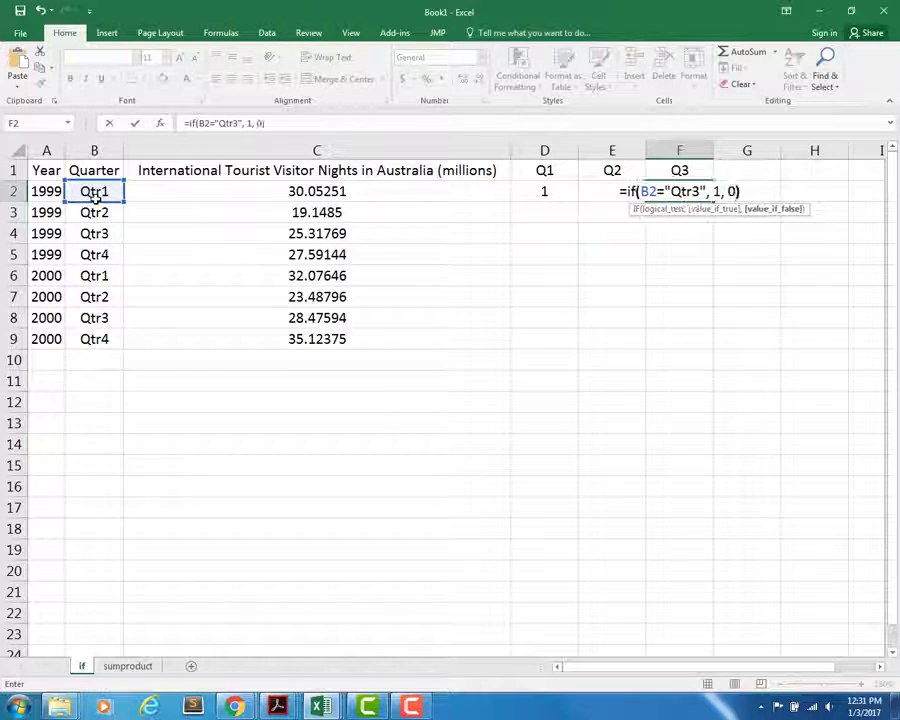
{"action": "key", "text": "Return"}
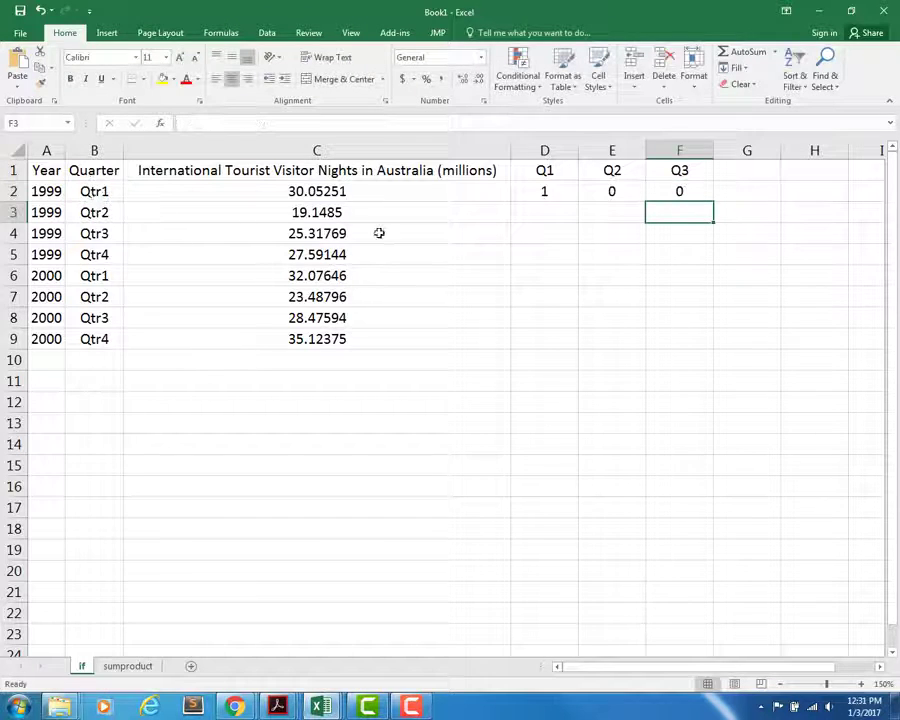
Review the D2 formula and fill the formulas in D2:F2 down through row 9.
{"action": "left_click_drag", "start_coordinate": [562, 193], "coordinate": [690, 193]}
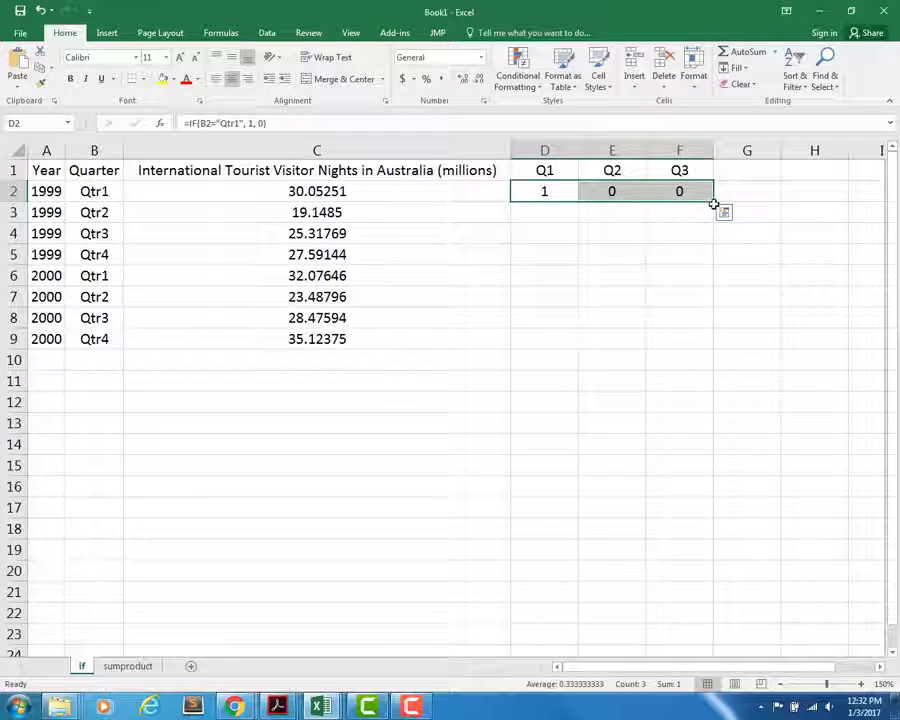
{"action": "left_click", "coordinate": [547, 193]}
{"action": "double_click", "coordinate": [547, 193]}
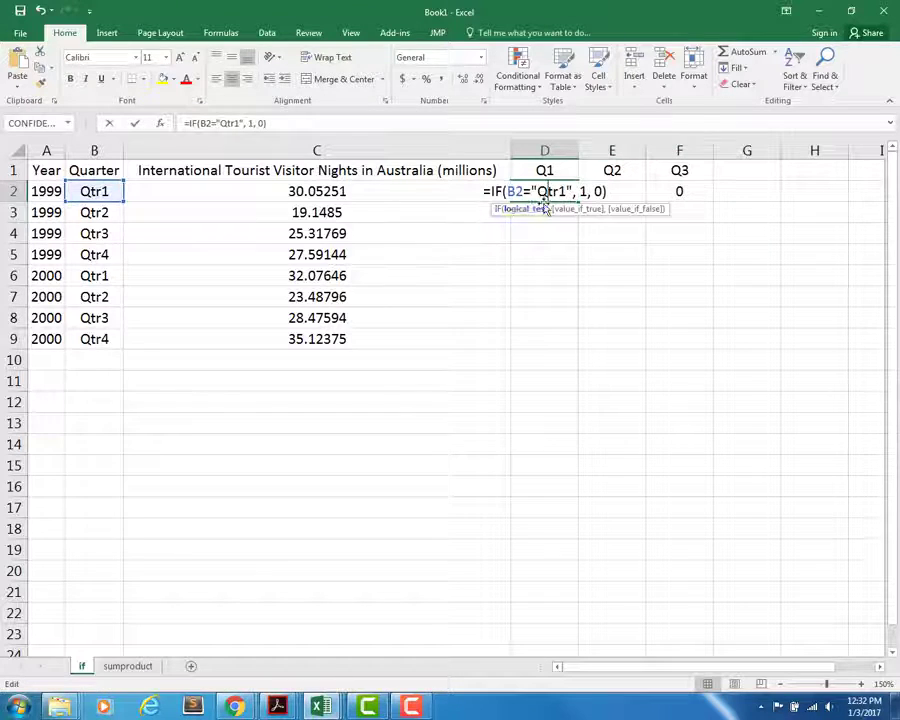
{"action": "left_click", "coordinate": [512, 192]}
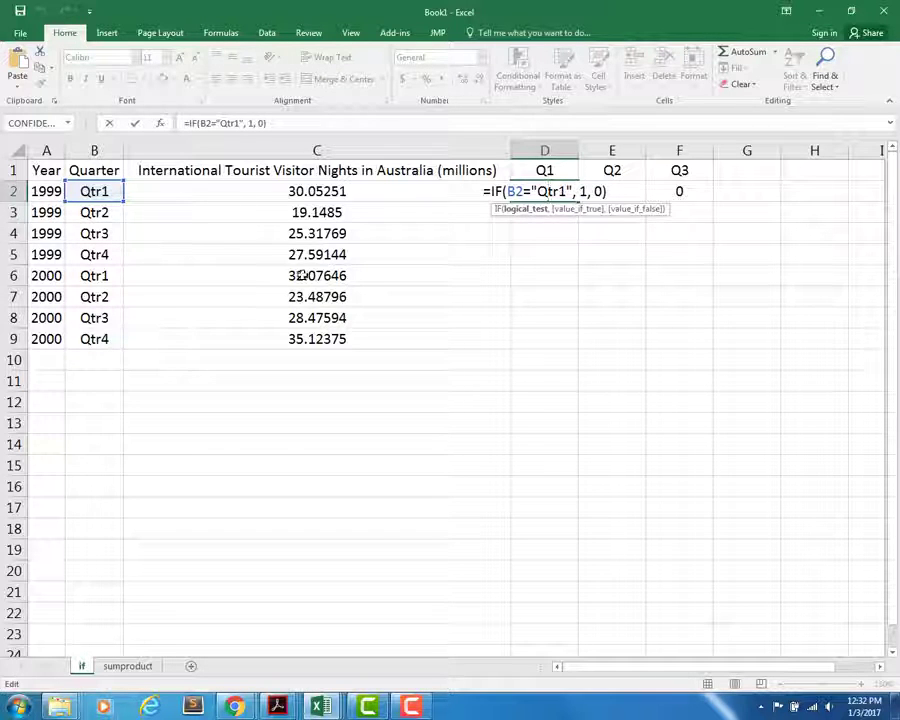
{"action": "key", "text": "ctrl+Return"}
{"action": "left_click_drag", "start_coordinate": [552, 204], "coordinate": [707, 207]}
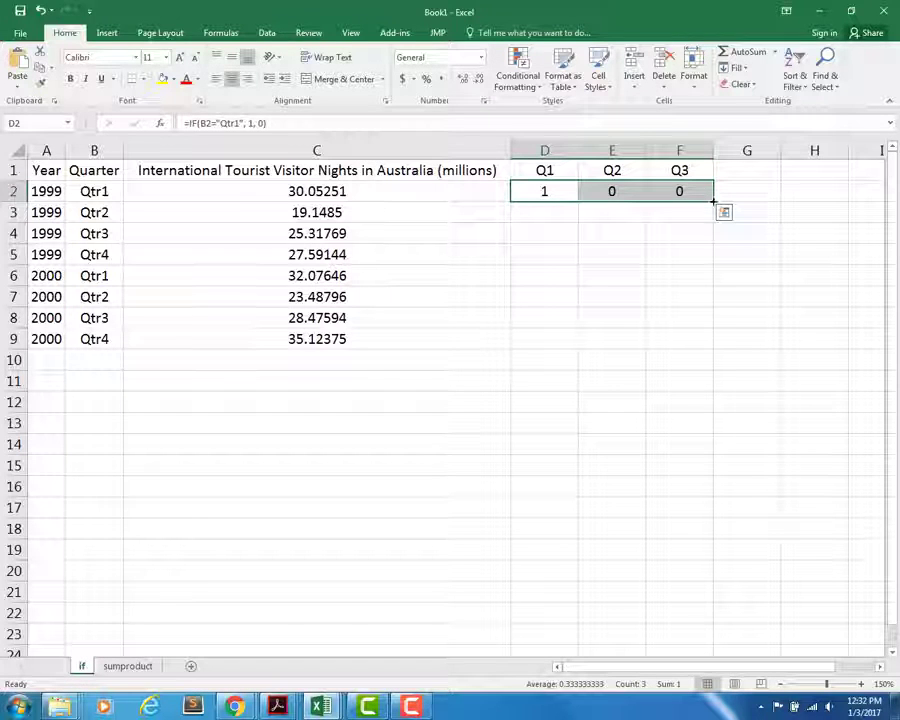
{"action": "double_click", "coordinate": [713, 201]}
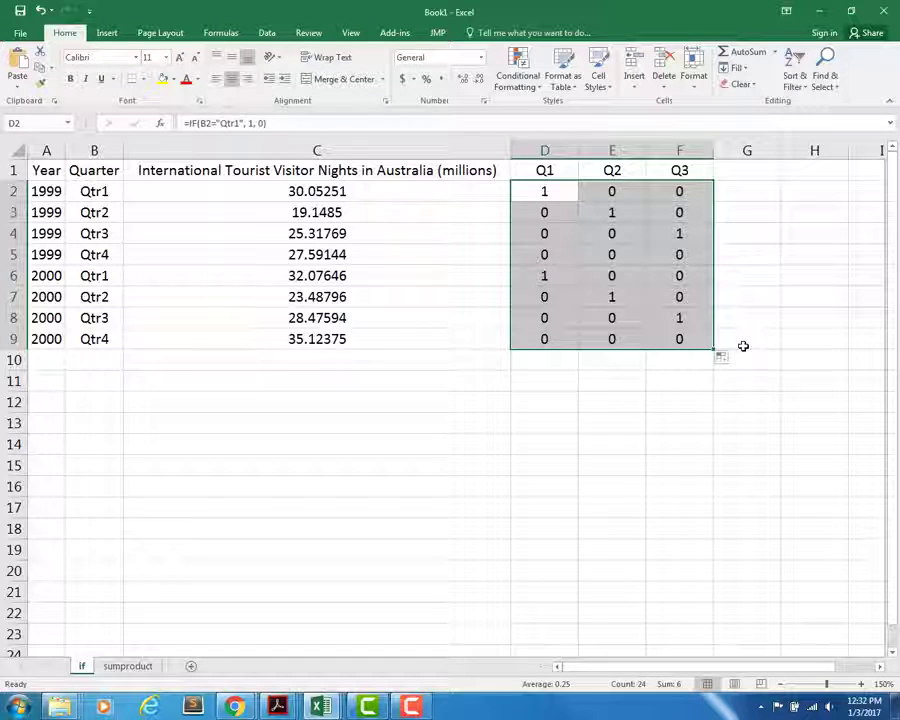
Examine the filled Q1, Q2 and Q3 formulas in rows 3 to 5 against each row's quarter.
{"action": "left_click", "coordinate": [560, 211]}
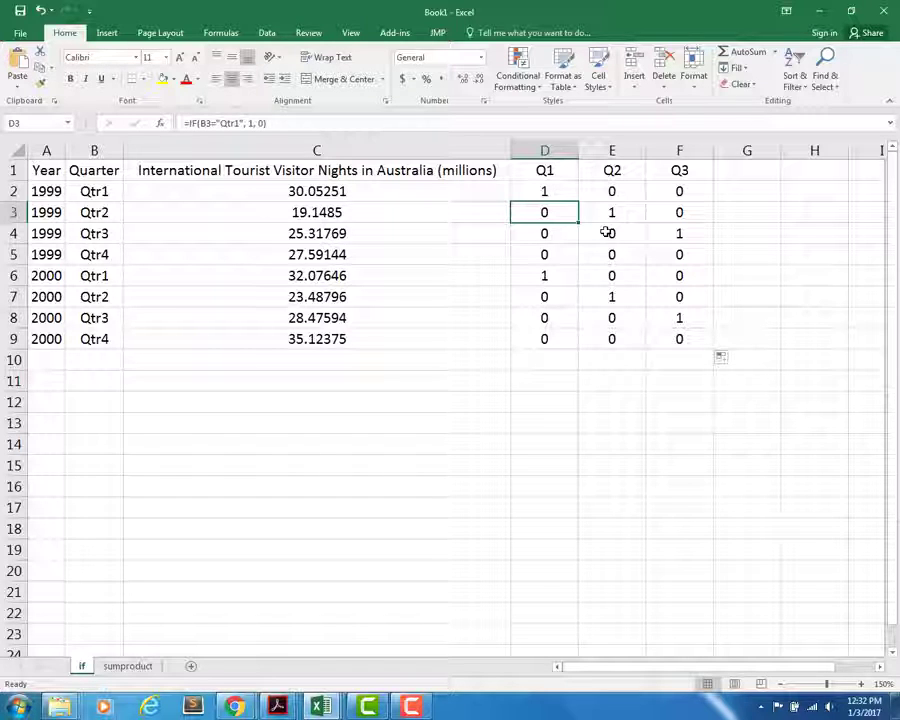
{"action": "key", "text": "Right"}
{"action": "key", "text": "Right"}
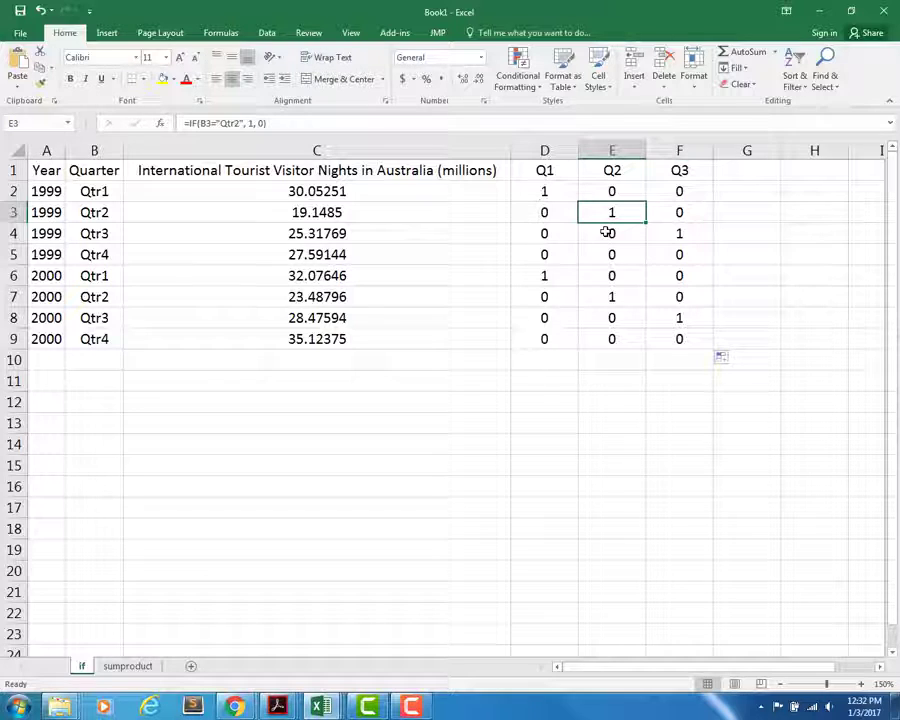
{"action": "key", "text": "Down"}
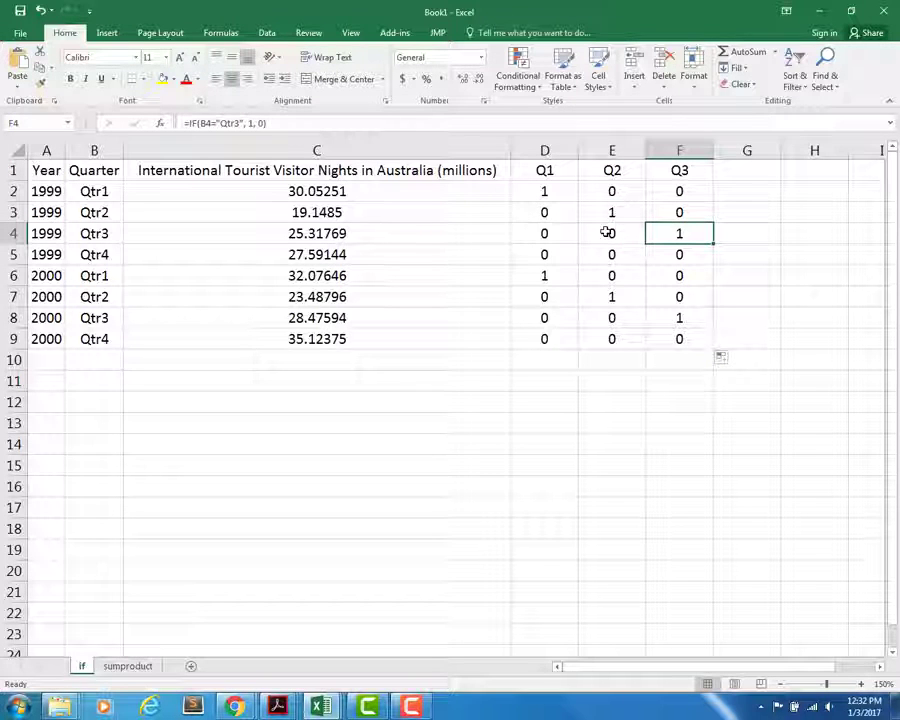
{"action": "key", "text": "Down"}
{"action": "key", "text": "Left"}
{"action": "key", "text": "Left"}
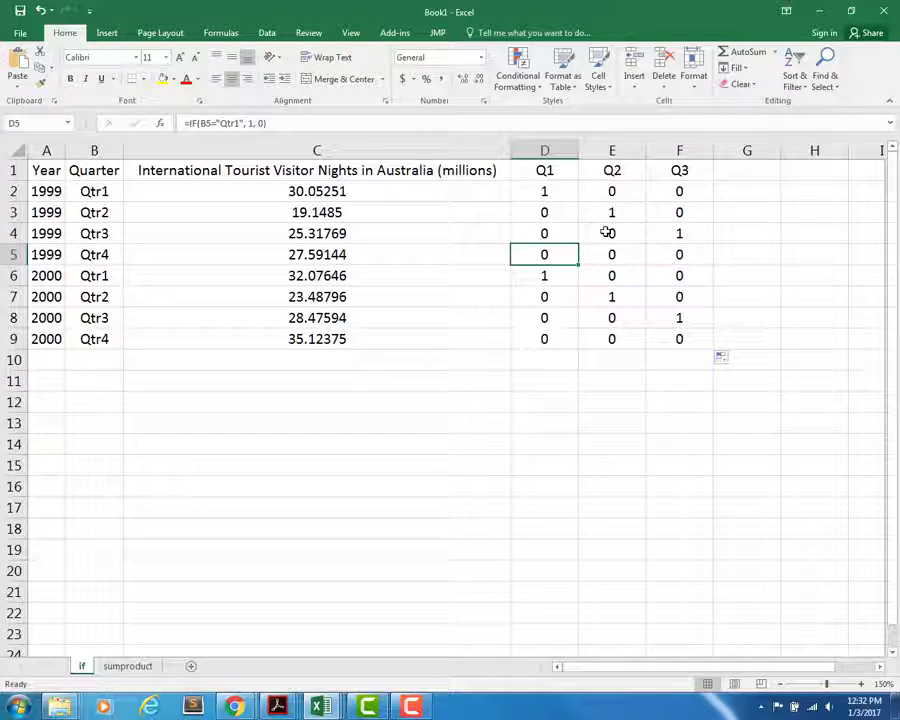
{"action": "key", "text": "Right"}
{"action": "key", "text": "Right"}
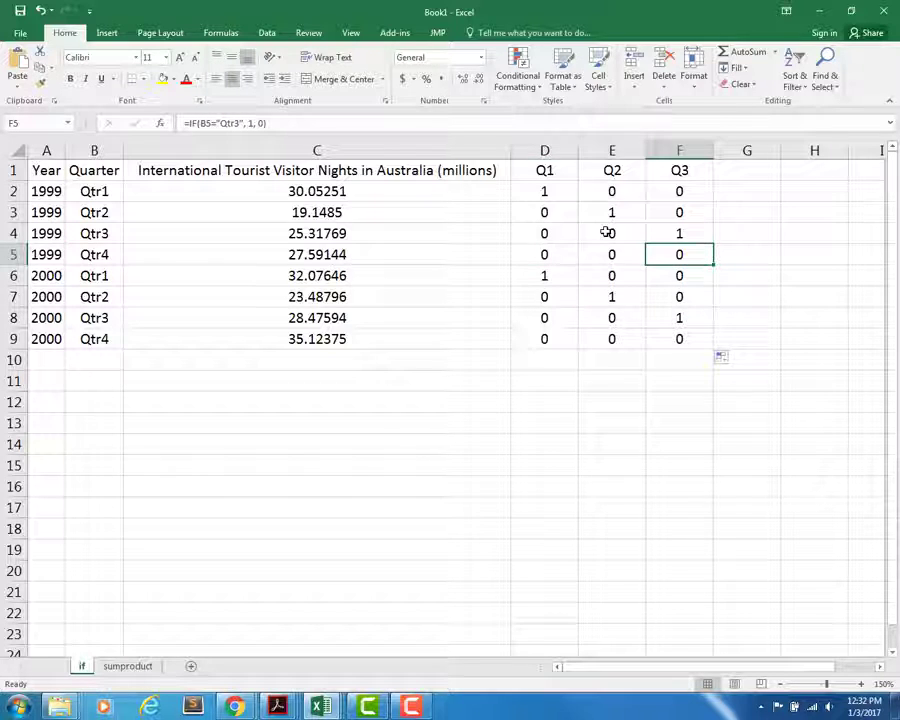
{"action": "key", "text": "Left"}
{"action": "key", "text": "Left"}
{"action": "key", "text": "Right"}
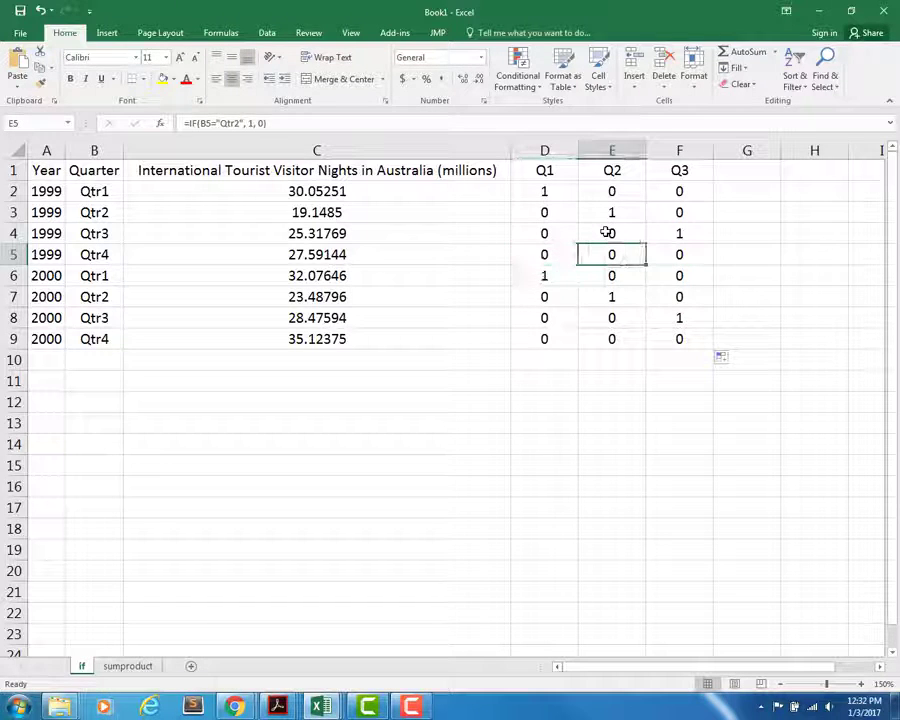
{"action": "key", "text": "Right"}
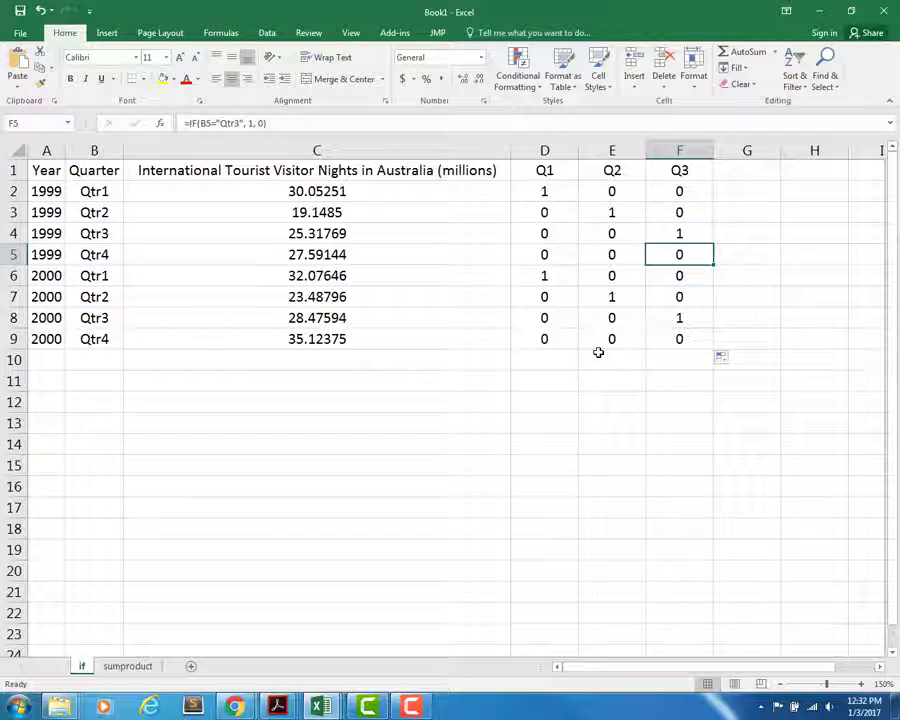
Inspect the IF function arguments for cell D2, read through the IF function help article, and close both without changes.
{"action": "left_click", "coordinate": [550, 191]}
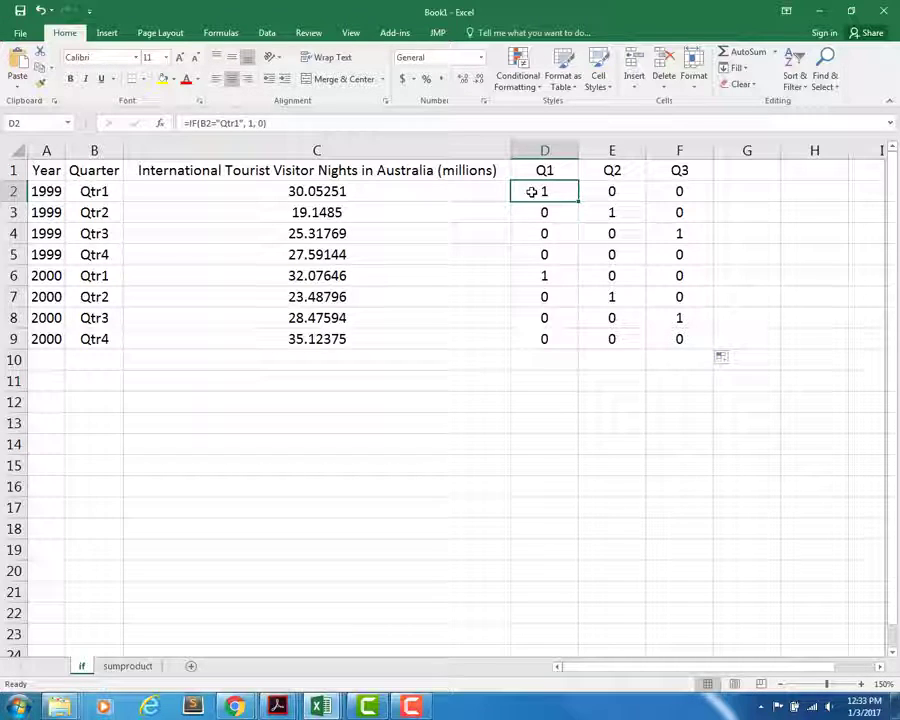
{"action": "left_click", "coordinate": [161, 125]}
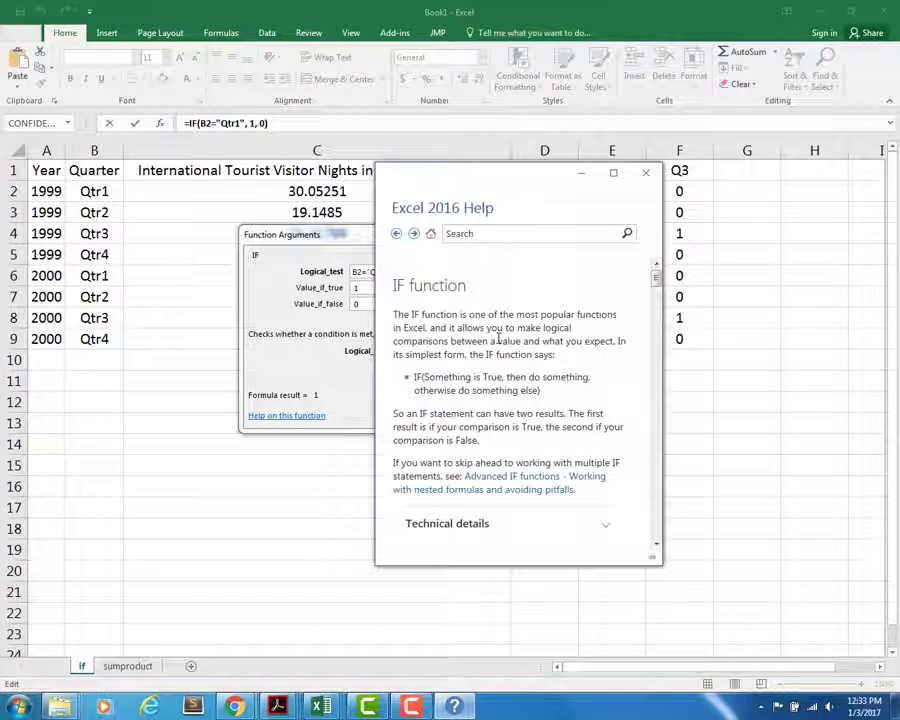
{"action": "scroll", "coordinate": [654, 283], "scroll_direction": "down", "scroll_amount": 3}
{"action": "scroll", "coordinate": [659, 297], "scroll_direction": "down", "scroll_amount": 8}
{"action": "scroll", "coordinate": [672, 337], "scroll_direction": "down", "scroll_amount": 10}
{"action": "left_click_drag", "start_coordinate": [676, 372], "coordinate": [673, 530]}
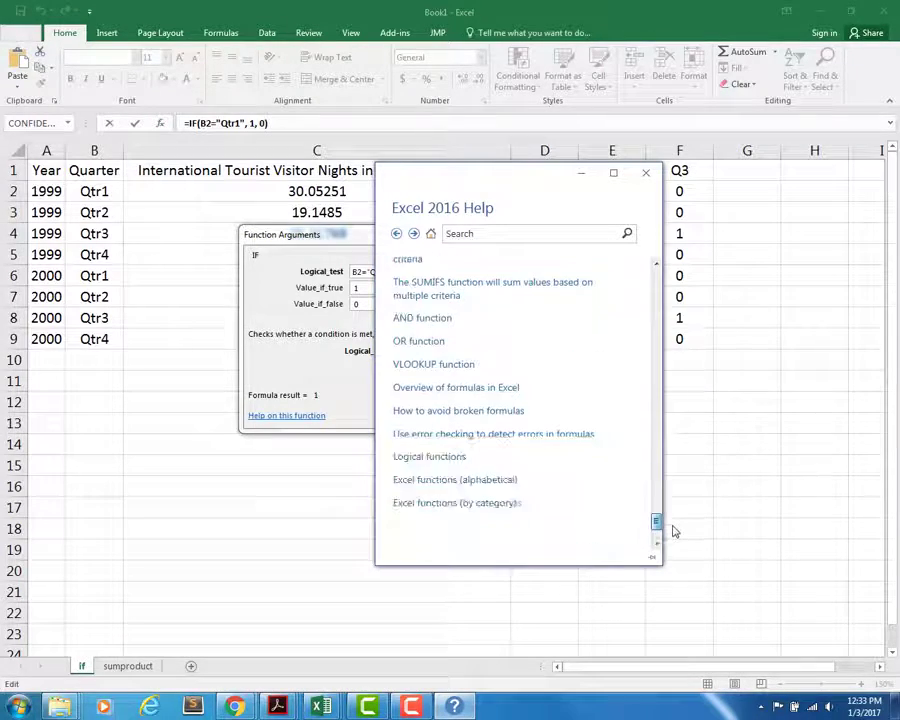
{"action": "left_click", "coordinate": [647, 176]}
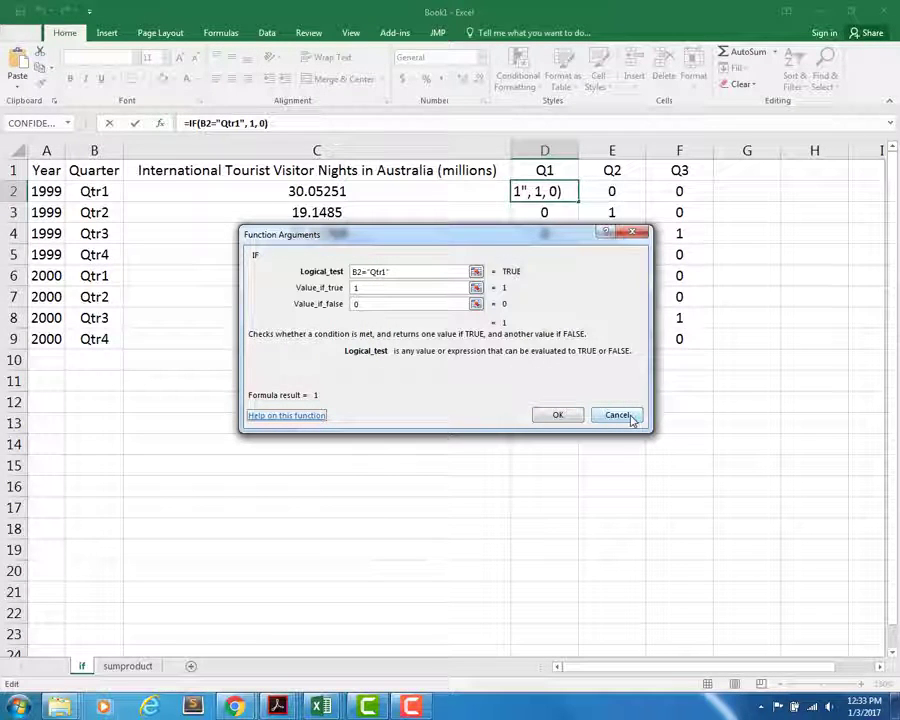
{"action": "left_click", "coordinate": [628, 416]}
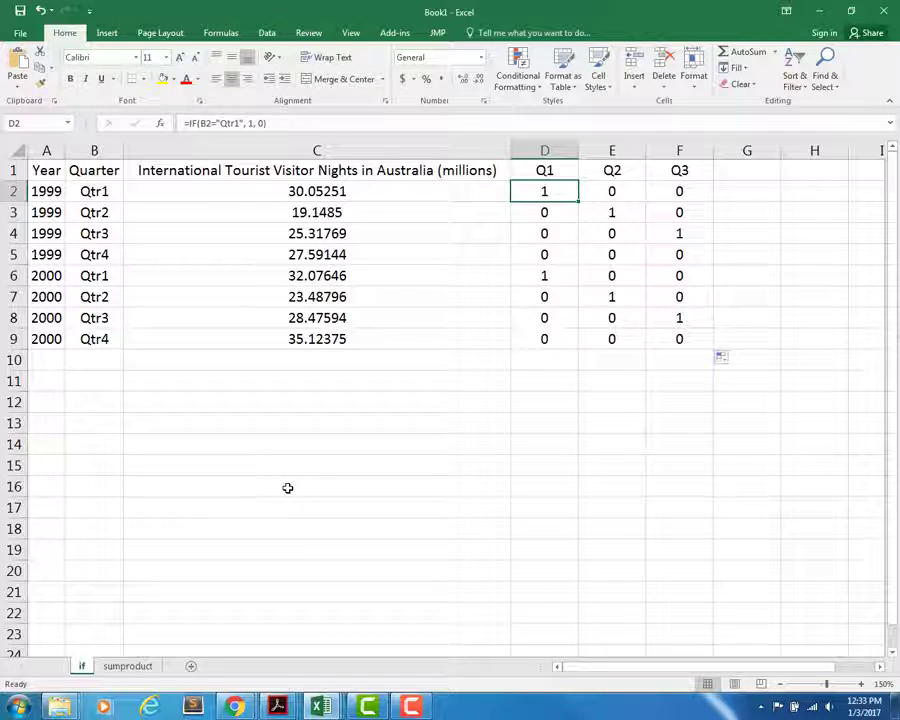
Open the sumproduct sheet and examine each grade category, its weight in row 1, and the Final Numeric Grade column.
{"action": "left_click", "coordinate": [128, 666]}
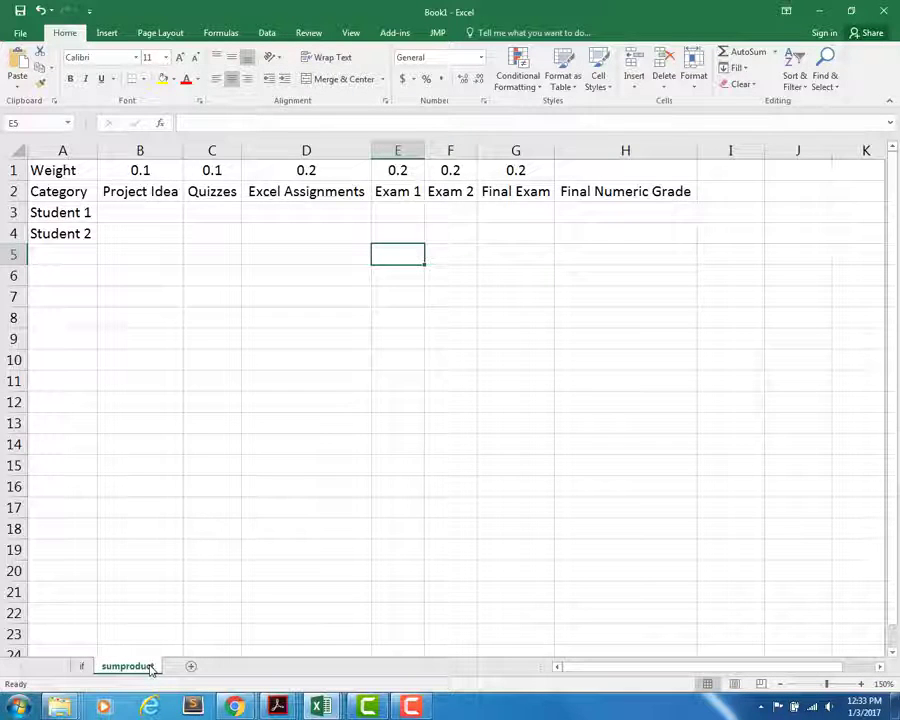
{"action": "left_click", "coordinate": [62, 192]}
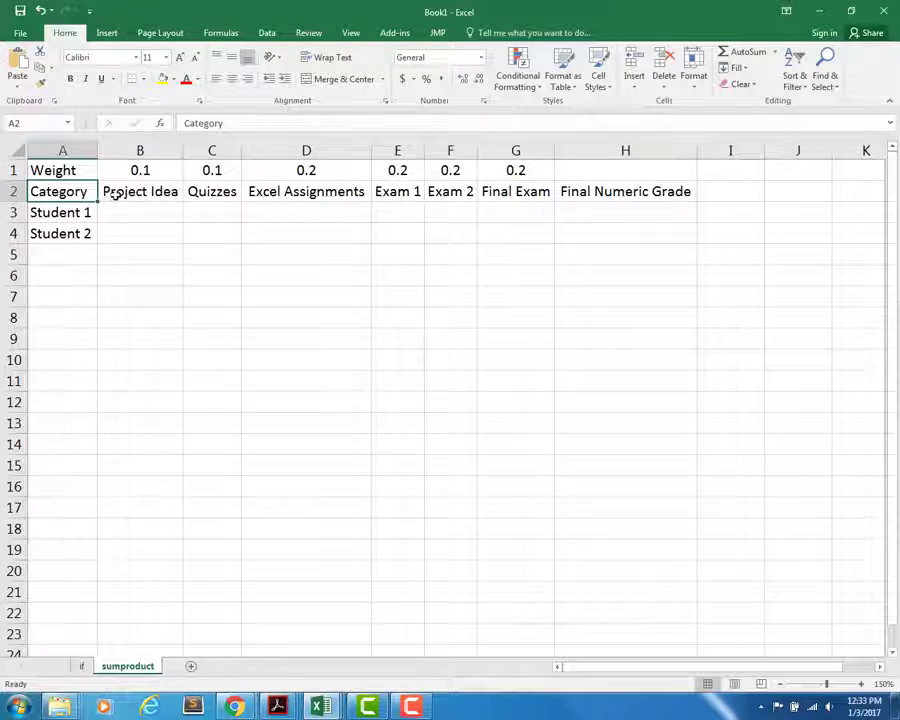
{"action": "left_click", "coordinate": [151, 193]}
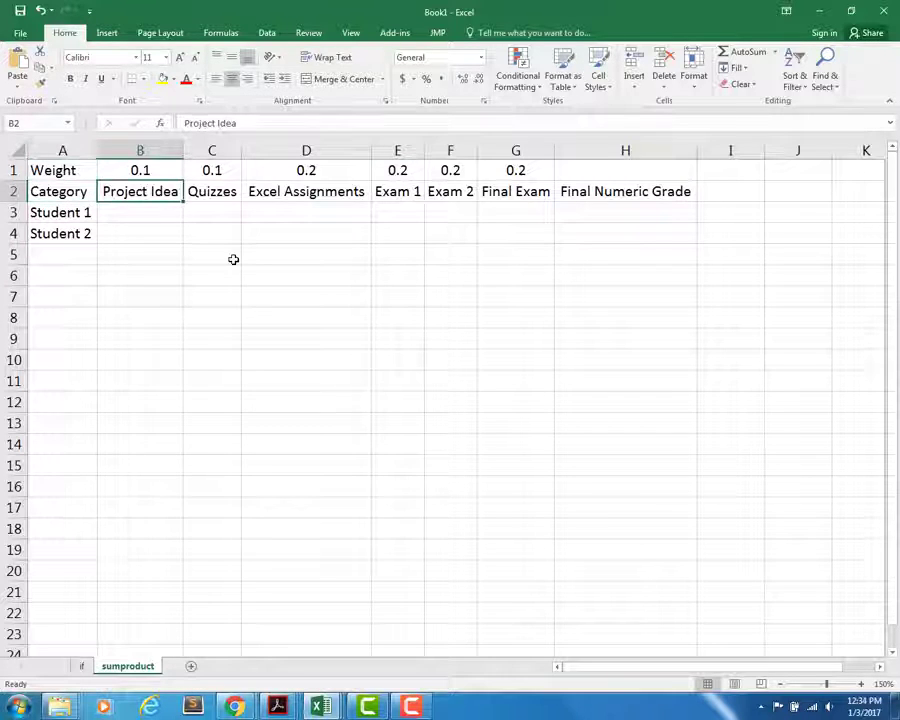
{"action": "left_click", "coordinate": [173, 179]}
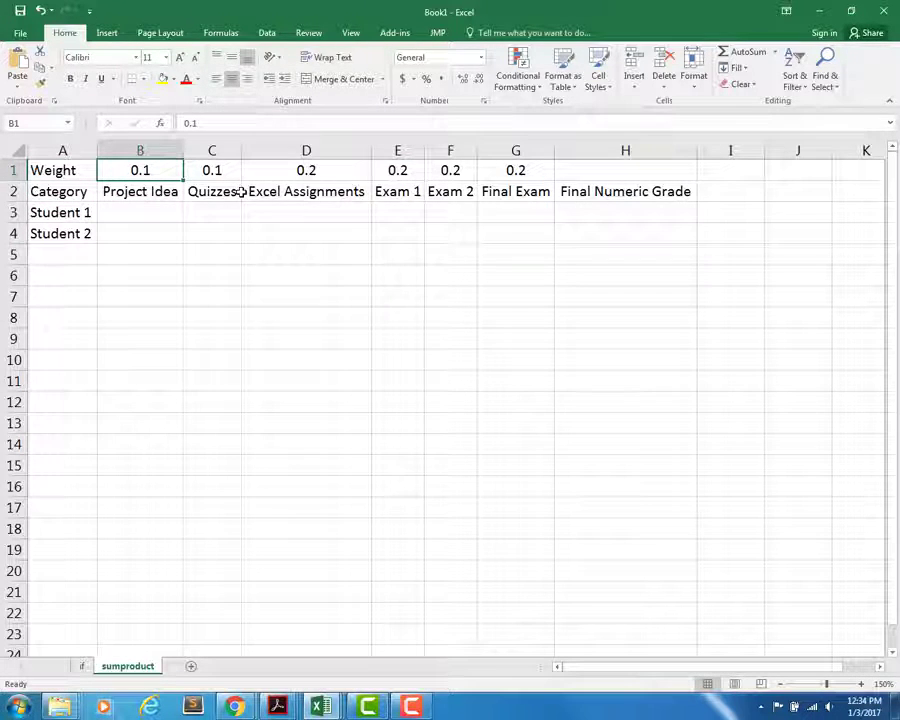
{"action": "left_click", "coordinate": [228, 187]}
{"action": "left_click", "coordinate": [222, 173]}
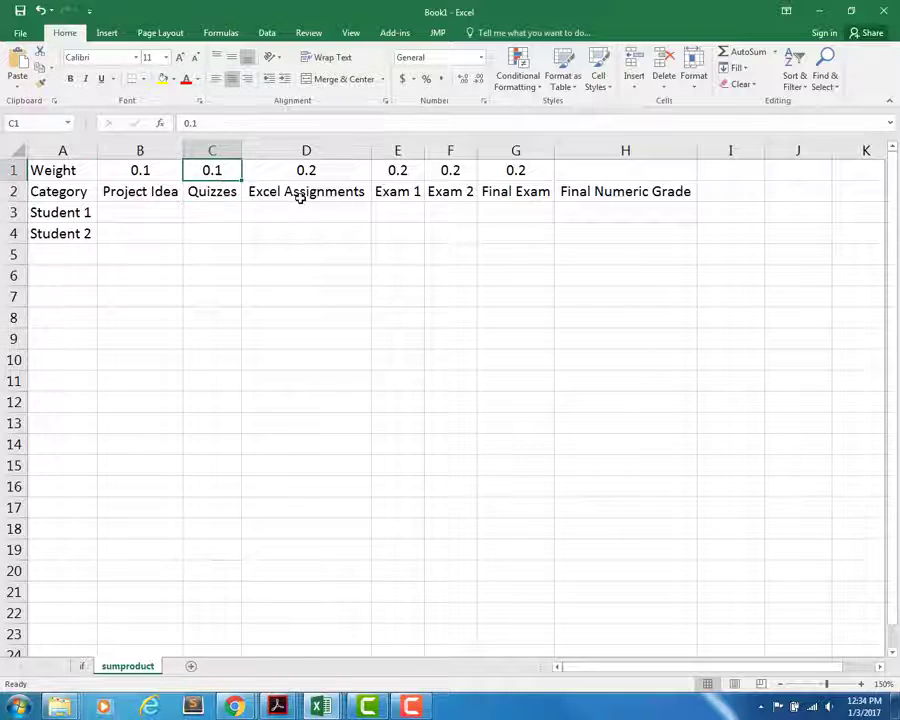
{"action": "left_click", "coordinate": [297, 194]}
{"action": "left_click", "coordinate": [305, 171]}
{"action": "left_click", "coordinate": [397, 191]}
{"action": "left_click", "coordinate": [399, 171]}
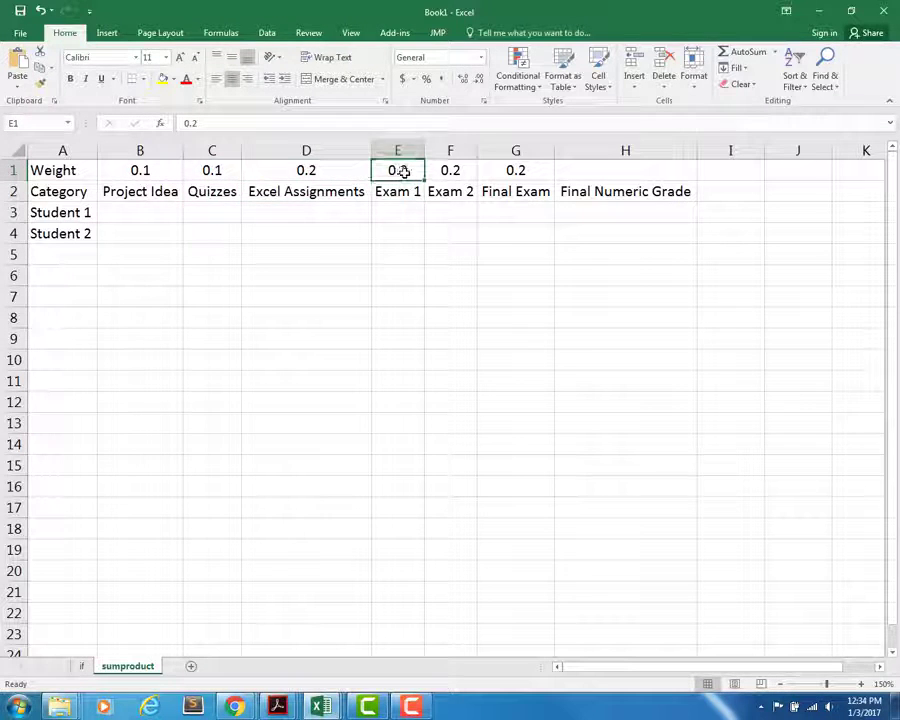
{"action": "left_click", "coordinate": [462, 192]}
{"action": "left_click", "coordinate": [462, 173]}
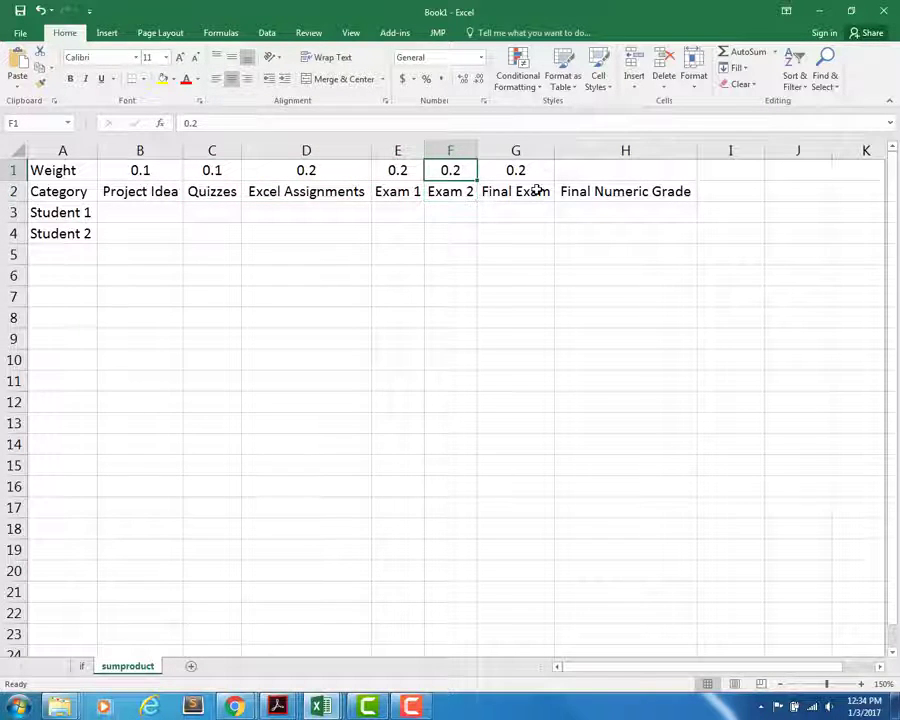
{"action": "left_click", "coordinate": [522, 189]}
{"action": "left_click", "coordinate": [536, 176]}
{"action": "left_click", "coordinate": [614, 191]}
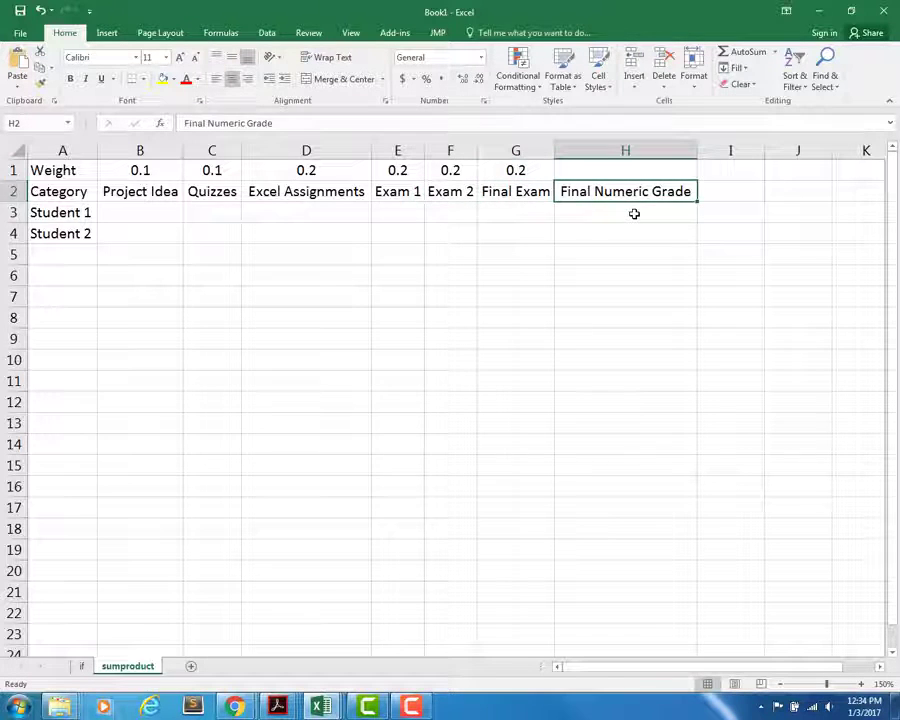
{"action": "left_click", "coordinate": [636, 214]}
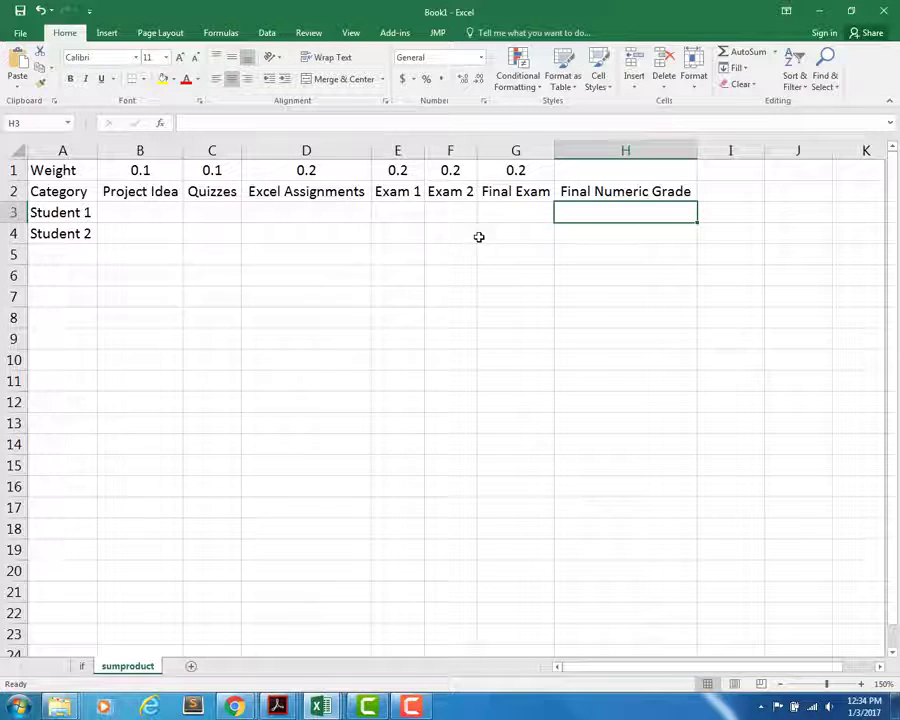
Format the weights in B1:G1 as percentages.
{"action": "left_click_drag", "start_coordinate": [137, 169], "coordinate": [488, 169]}
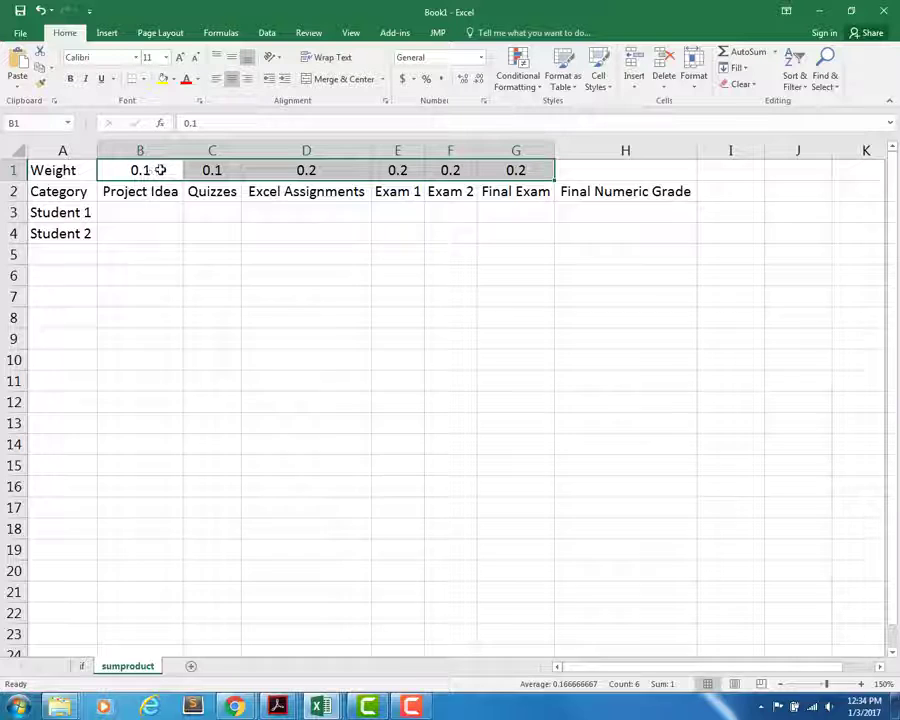
{"action": "left_click", "coordinate": [428, 84]}
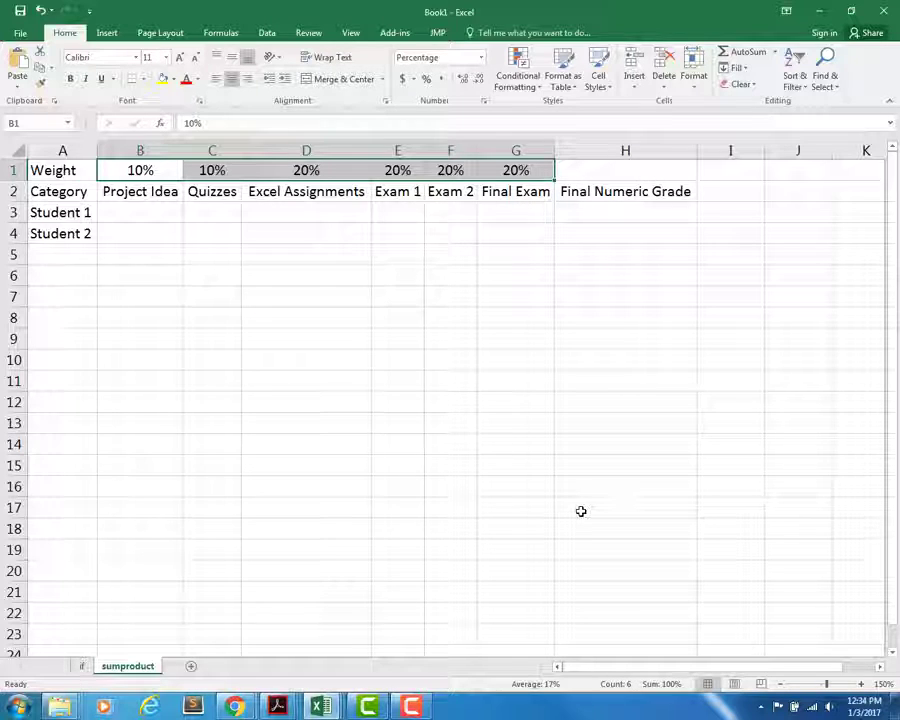
Enter Student 1's scores across B3:G3 as 90, 87, 83, 65, 70 and 72.
{"action": "left_click", "coordinate": [140, 213]}
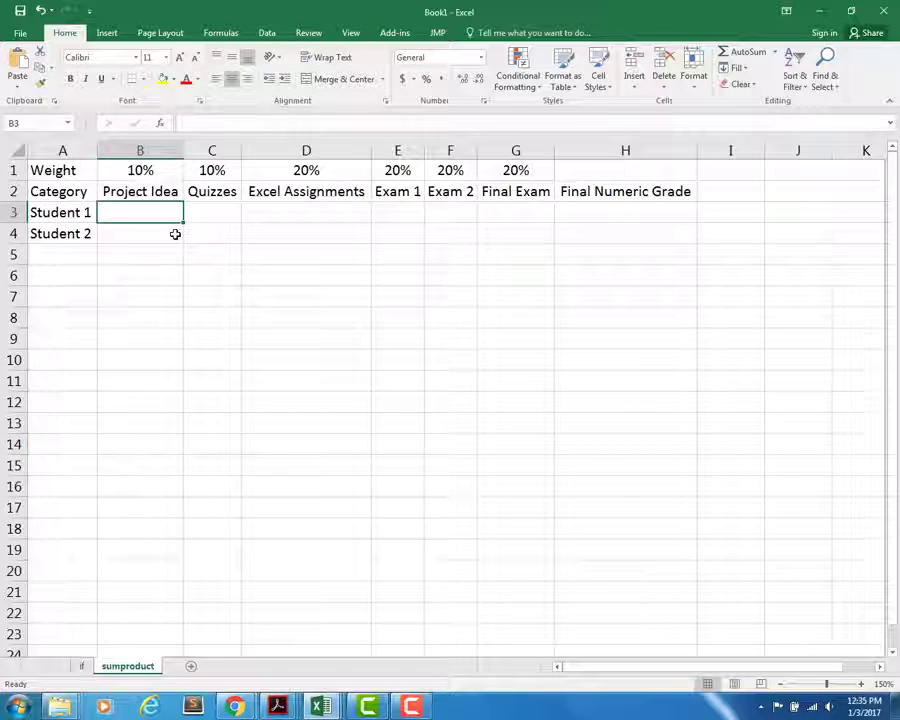
{"action": "type", "text": "90"}
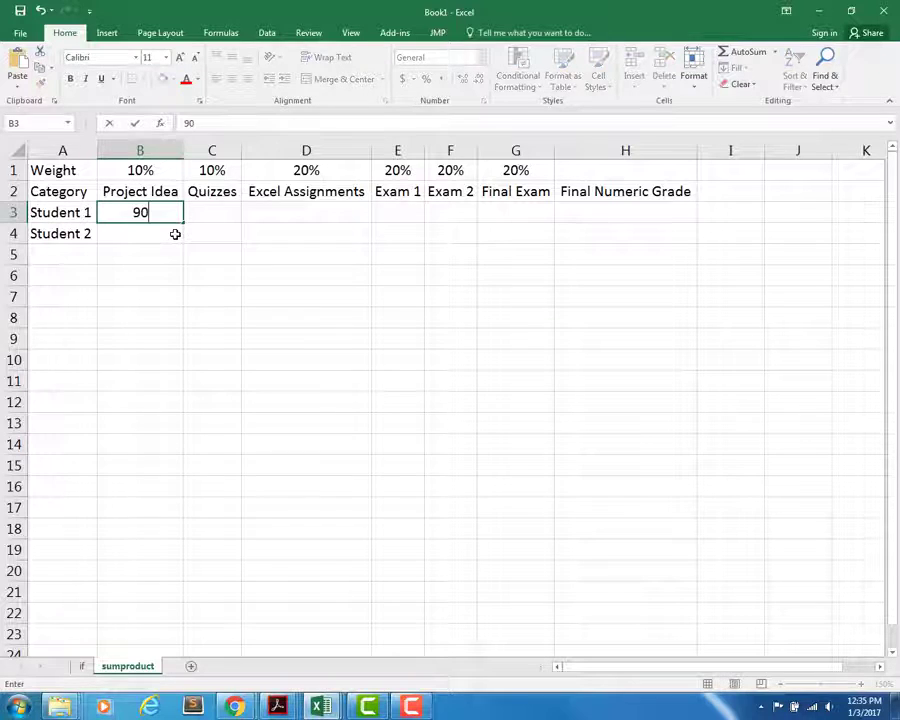
{"action": "key", "text": "Tab"}
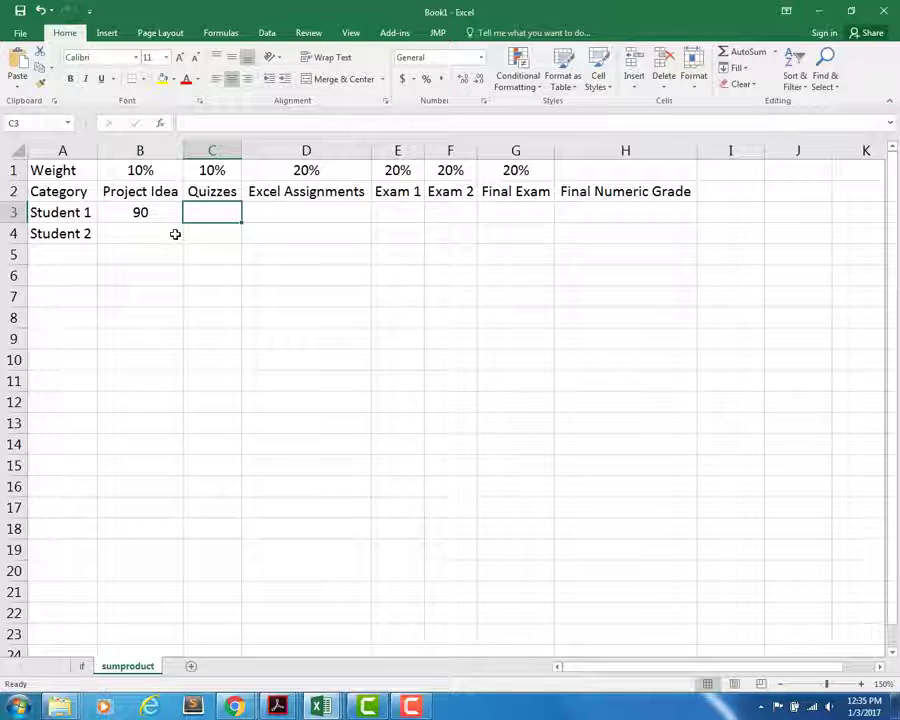
{"action": "type", "text": "87"}
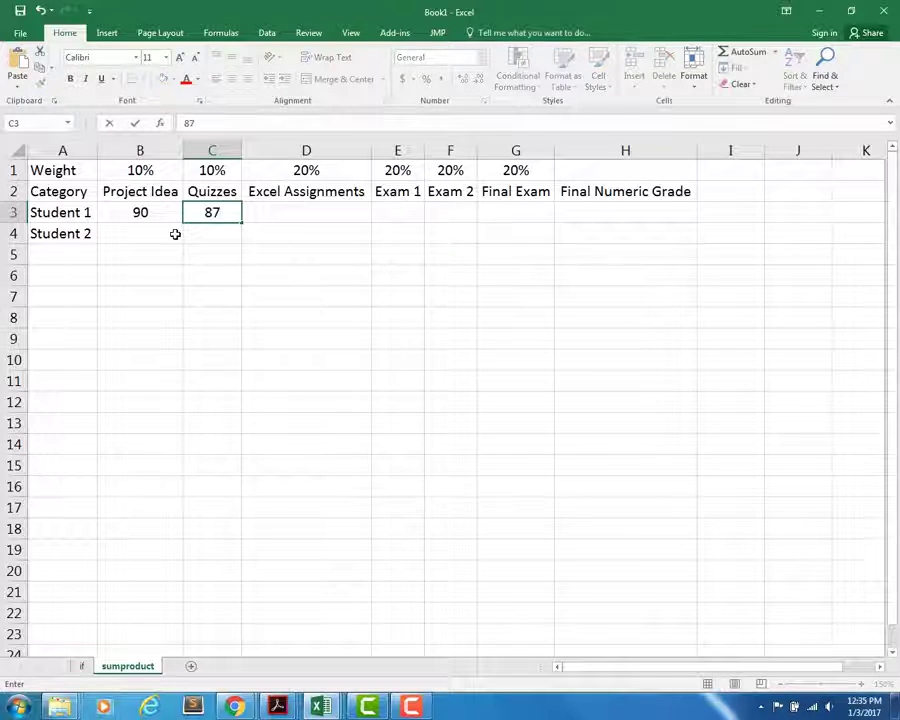
{"action": "key", "text": "Tab"}
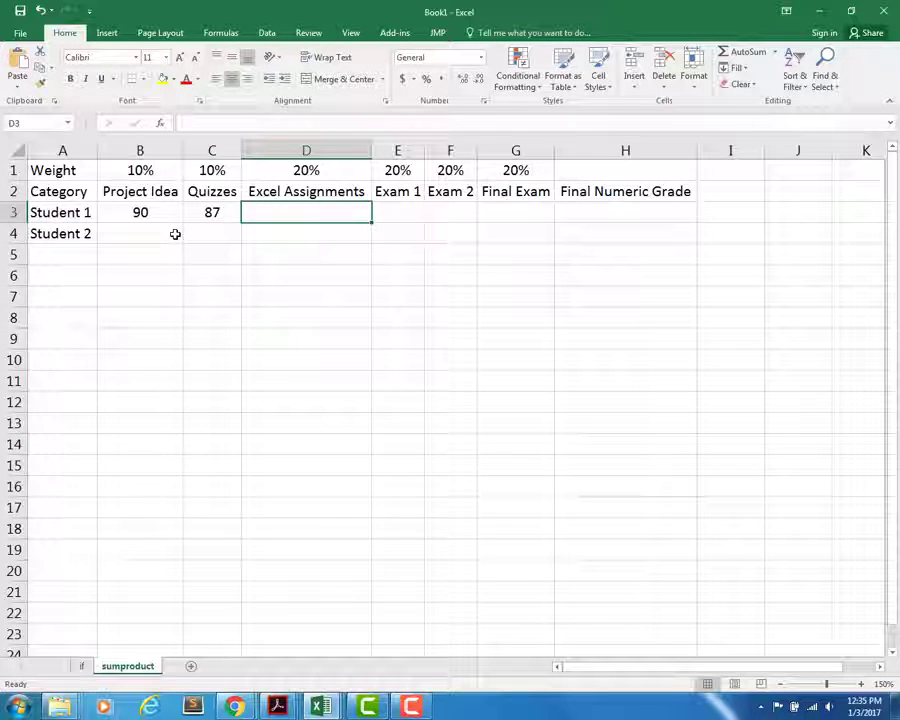
{"action": "type", "text": "83"}
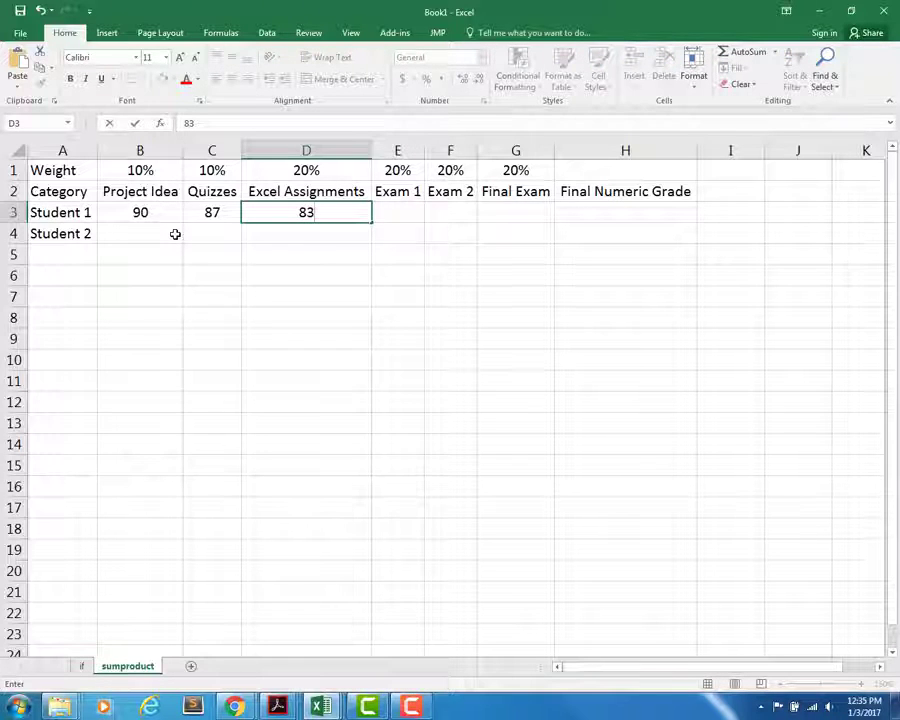
{"action": "key", "text": "Tab"}
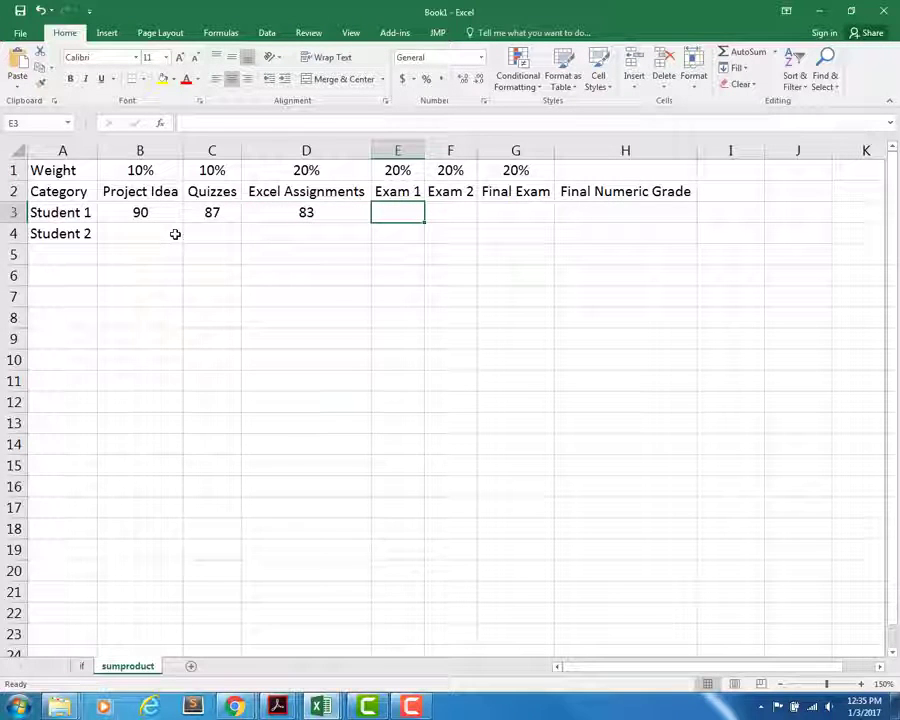
{"action": "type", "text": "65"}
{"action": "key", "text": "Tab"}
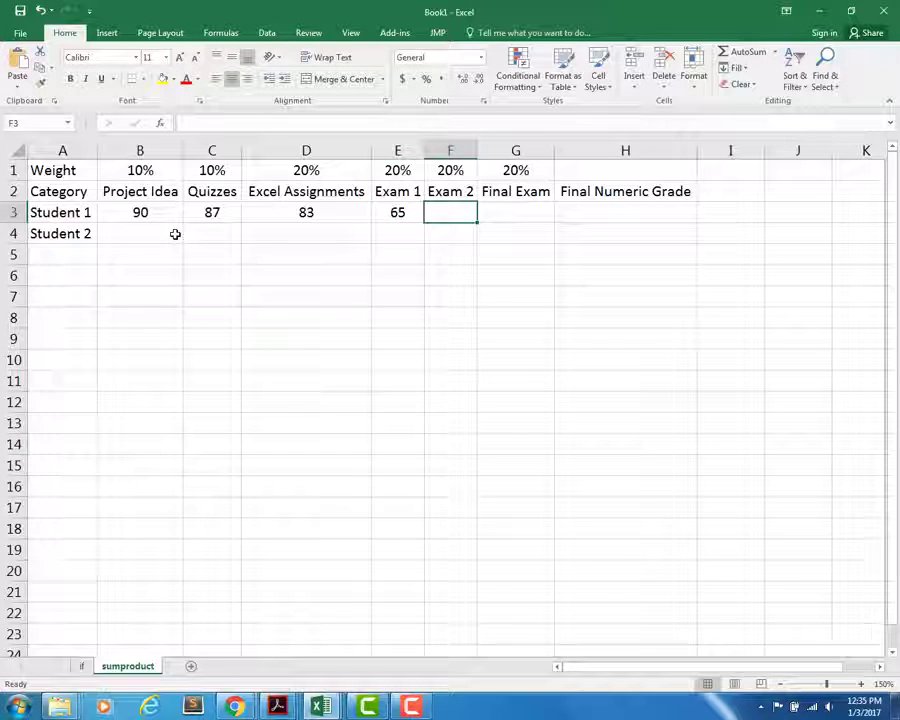
{"action": "type", "text": "70"}
{"action": "key", "text": "Tab"}
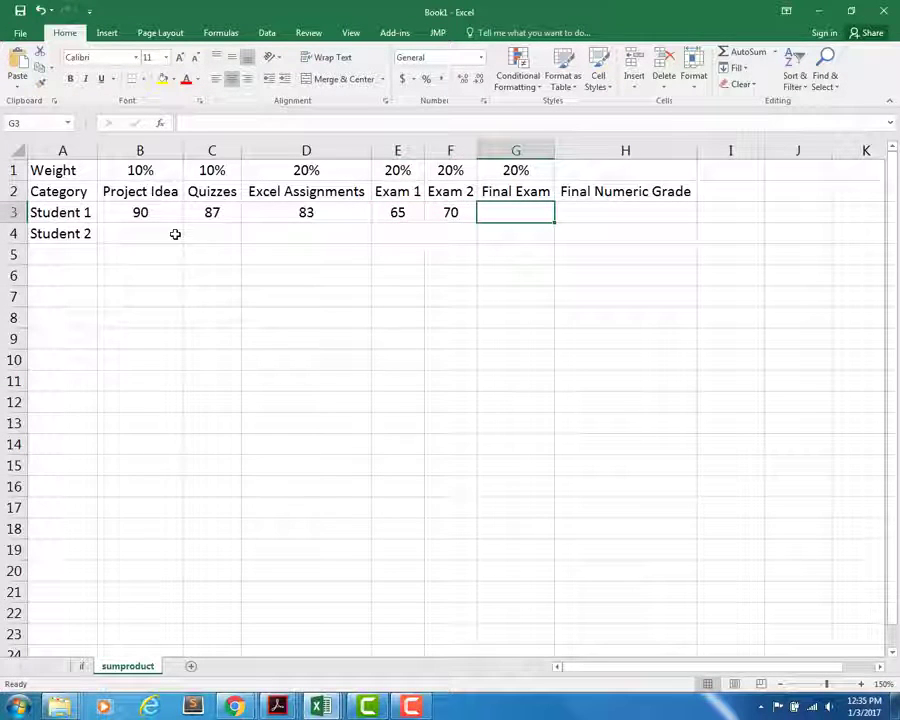
{"action": "type", "text": "72"}
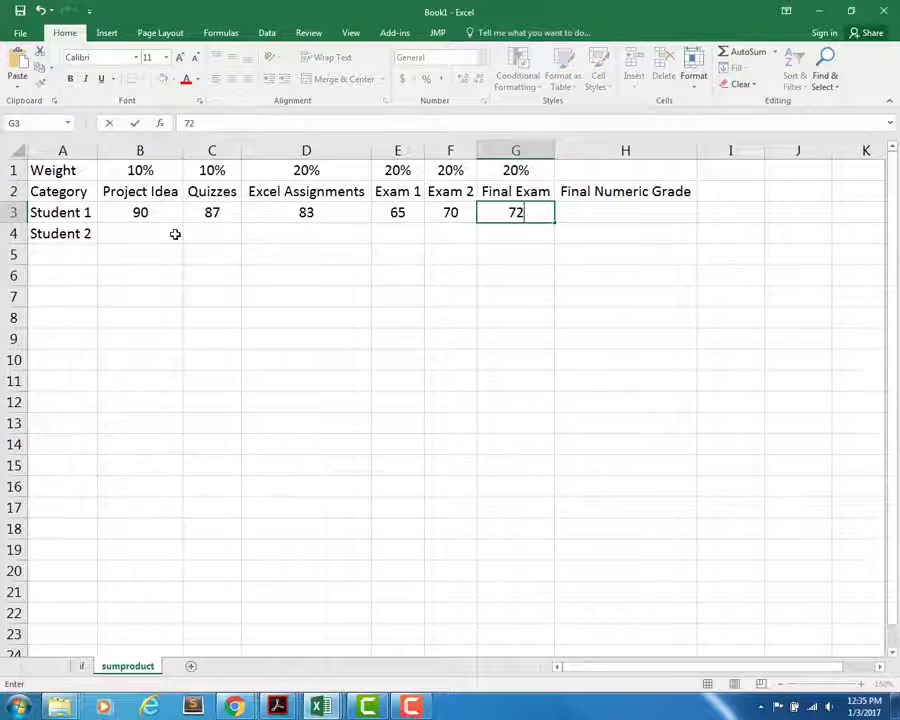
{"action": "key", "text": "Tab"}
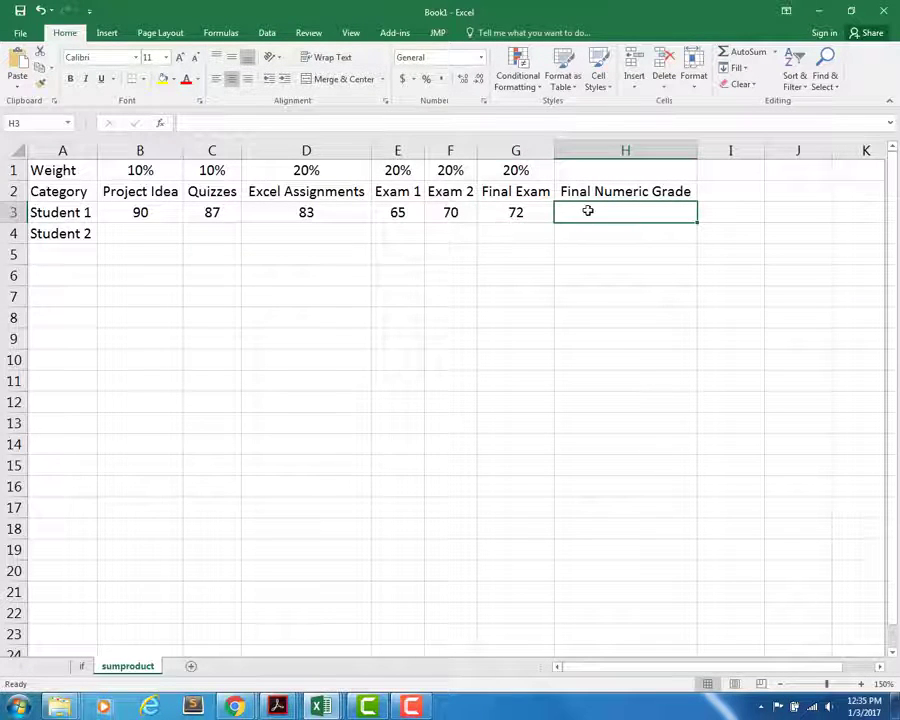
Examine each category weight in row 1 together with Student 1's matching score in row 3.
{"action": "left_click", "coordinate": [148, 170]}
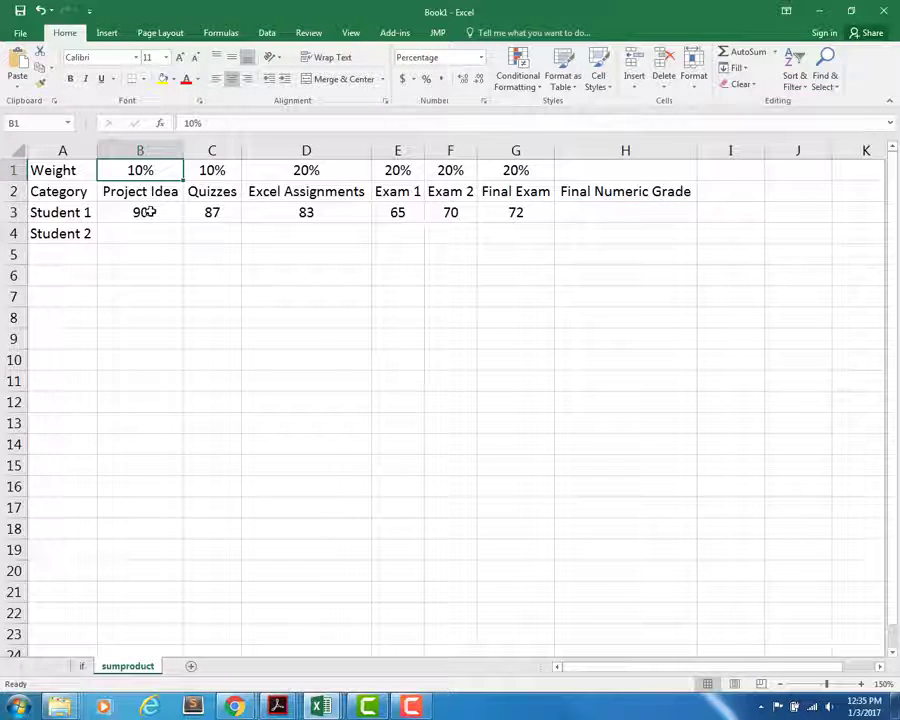
{"action": "left_click", "coordinate": [145, 212]}
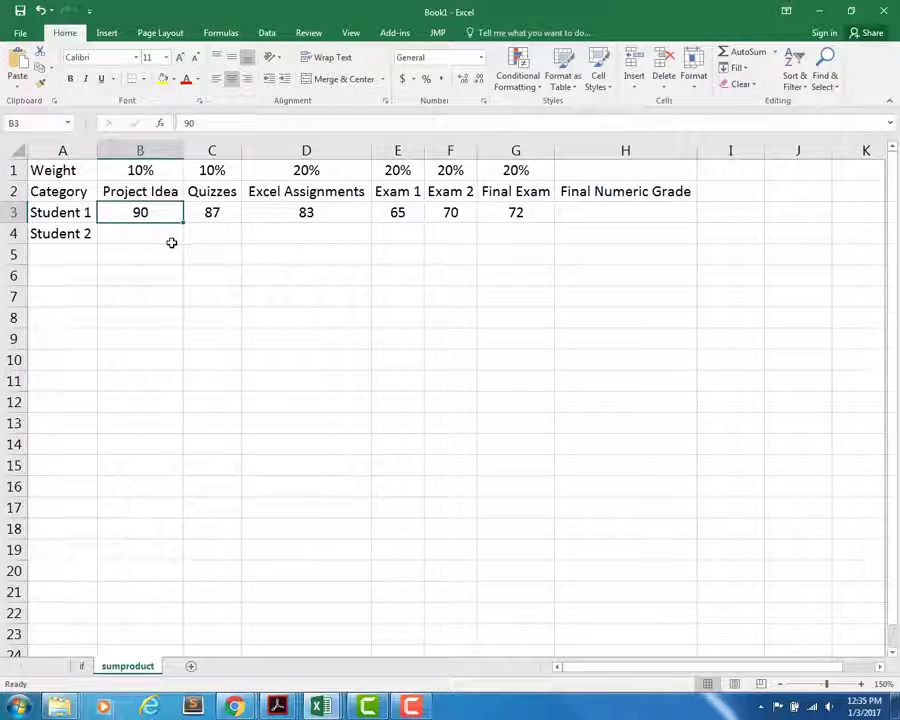
{"action": "left_click", "coordinate": [225, 177]}
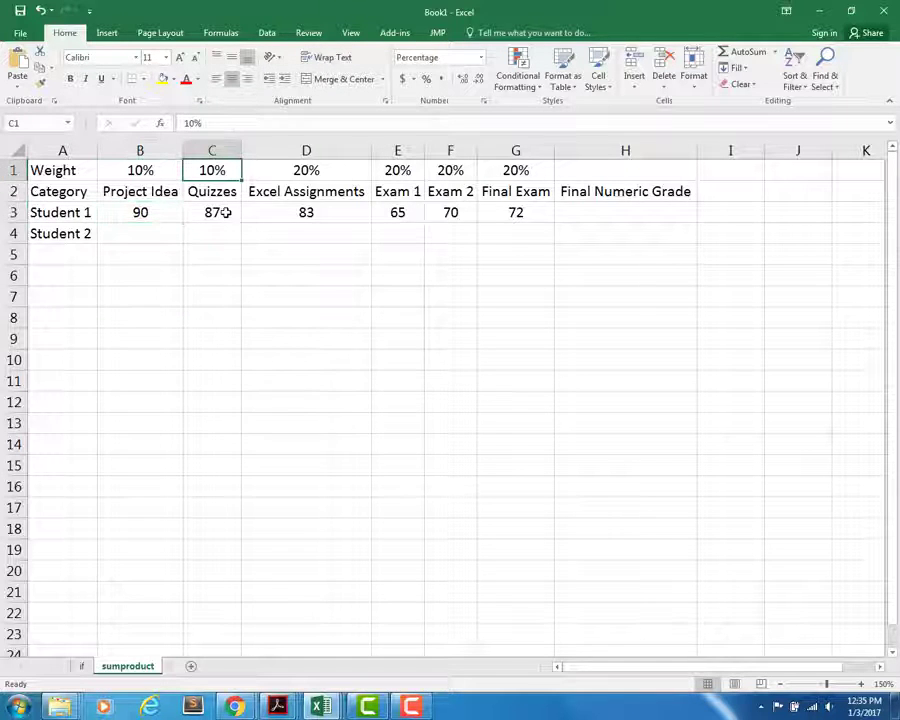
{"action": "left_click", "coordinate": [221, 210]}
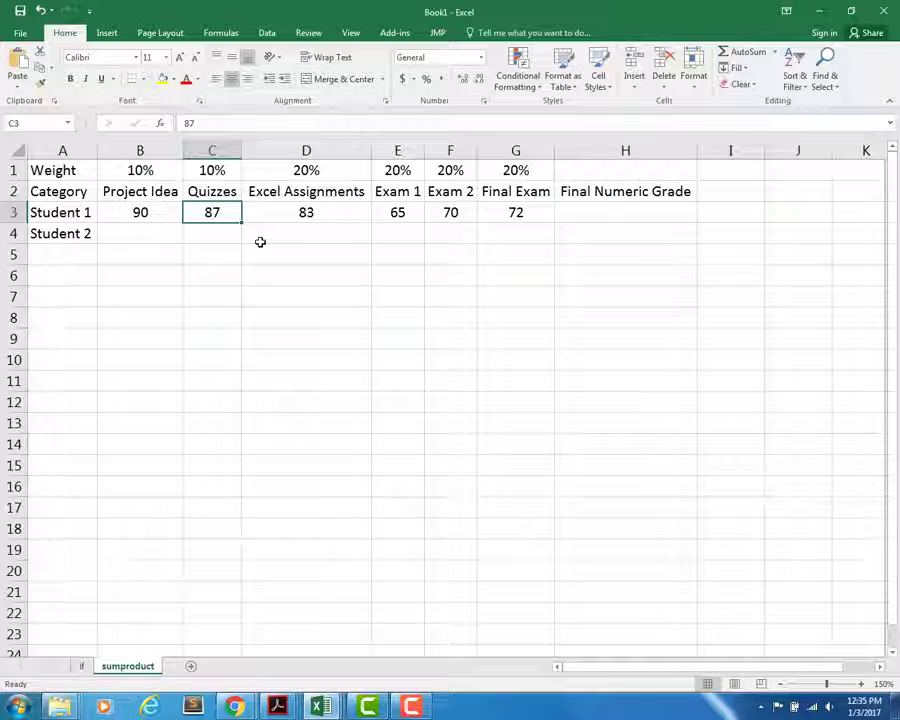
{"action": "left_click", "coordinate": [327, 172]}
{"action": "left_click", "coordinate": [328, 212]}
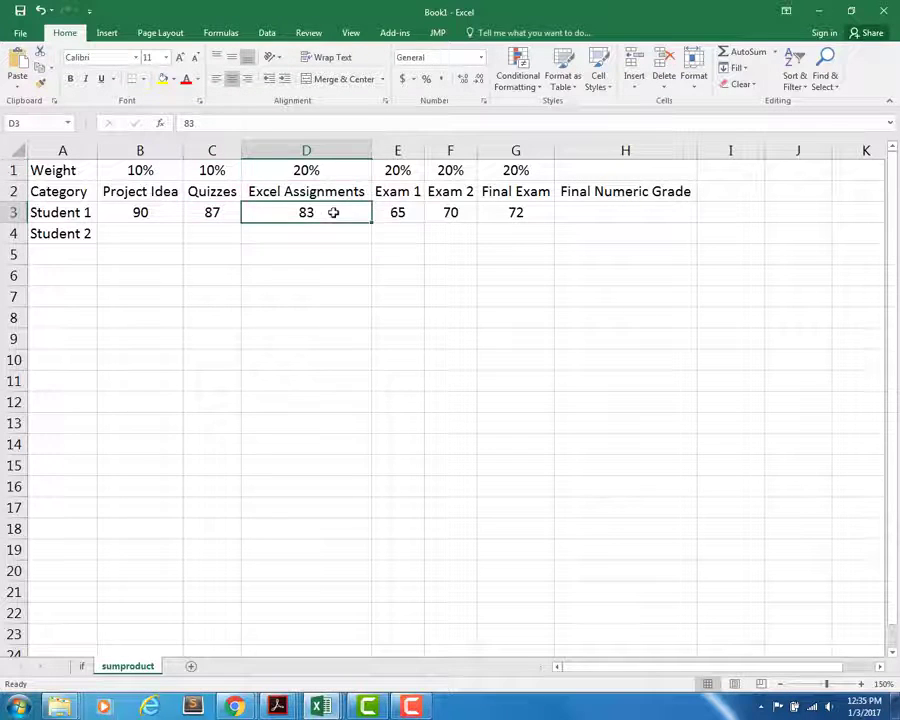
{"action": "left_click", "coordinate": [395, 172]}
{"action": "left_click", "coordinate": [400, 209]}
{"action": "left_click", "coordinate": [453, 173]}
{"action": "left_click", "coordinate": [468, 209]}
{"action": "left_click", "coordinate": [514, 170]}
{"action": "left_click", "coordinate": [517, 210]}
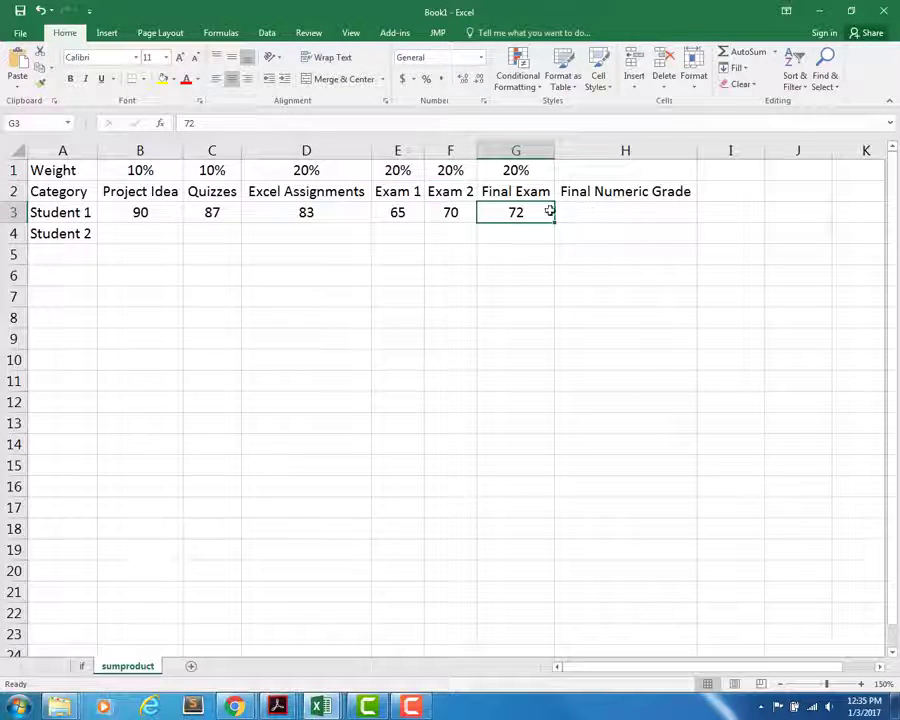
Try the manual weighted formula =B1*B3+C1*C3 in cell H3, and clear the cell.
{"action": "left_click", "coordinate": [602, 212]}
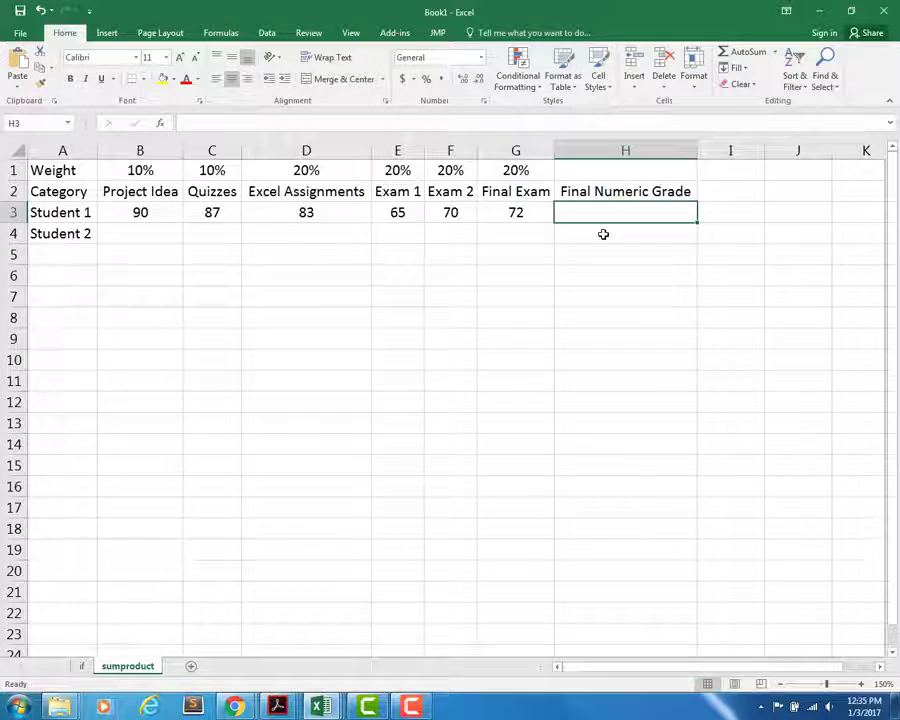
{"action": "type", "text": "="}
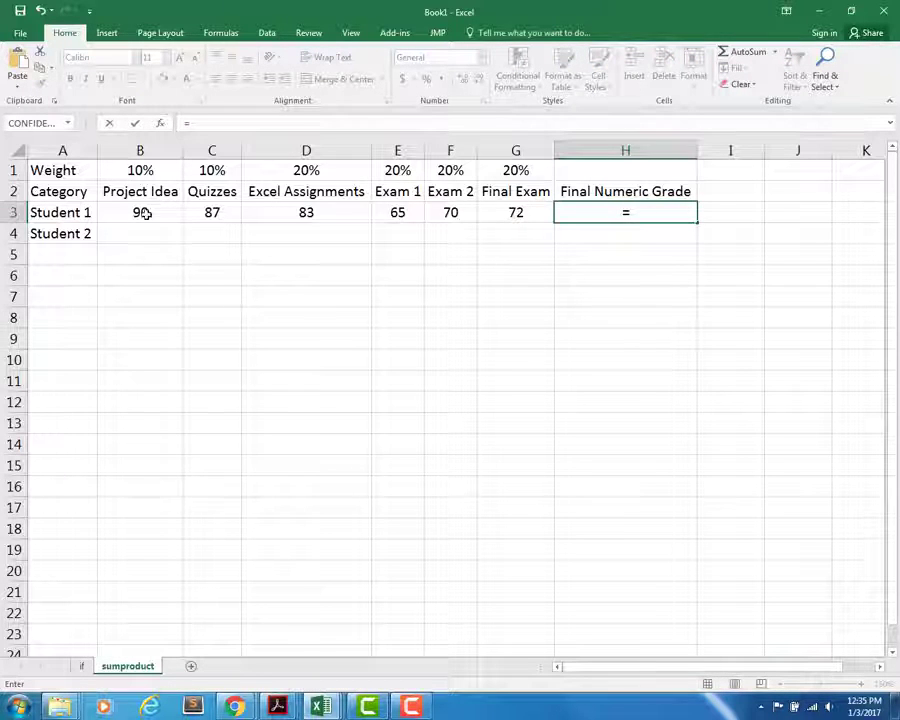
{"action": "left_click", "coordinate": [141, 172]}
{"action": "type", "text": "*"}
{"action": "left_click", "coordinate": [159, 211]}
{"action": "type", "text": "+"}
{"action": "left_click", "coordinate": [205, 172]}
{"action": "type", "text": "*"}
{"action": "left_click", "coordinate": [210, 210]}
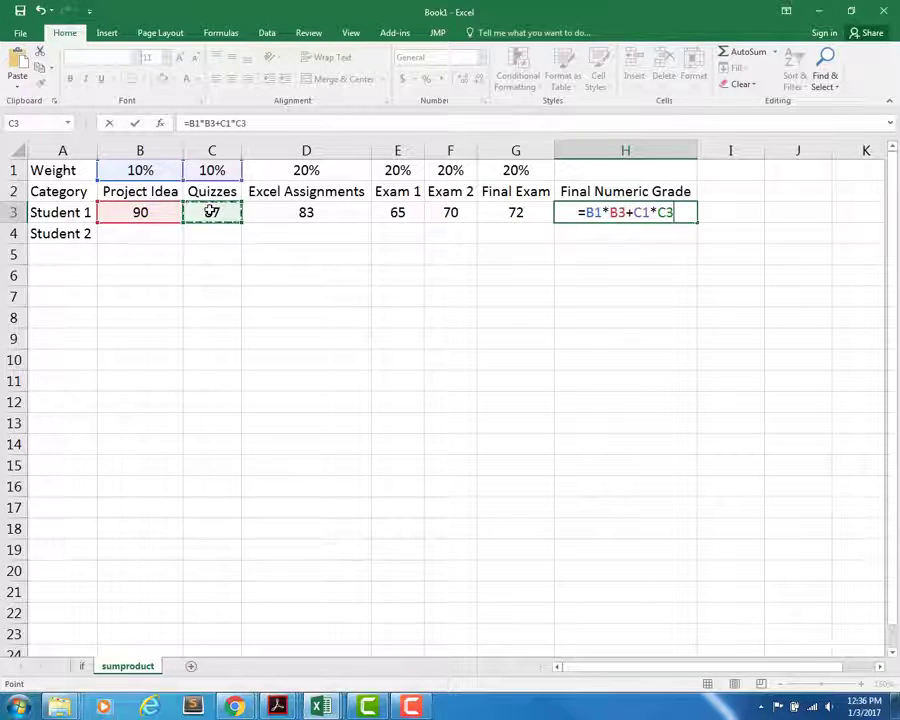
{"action": "key", "text": "Return"}
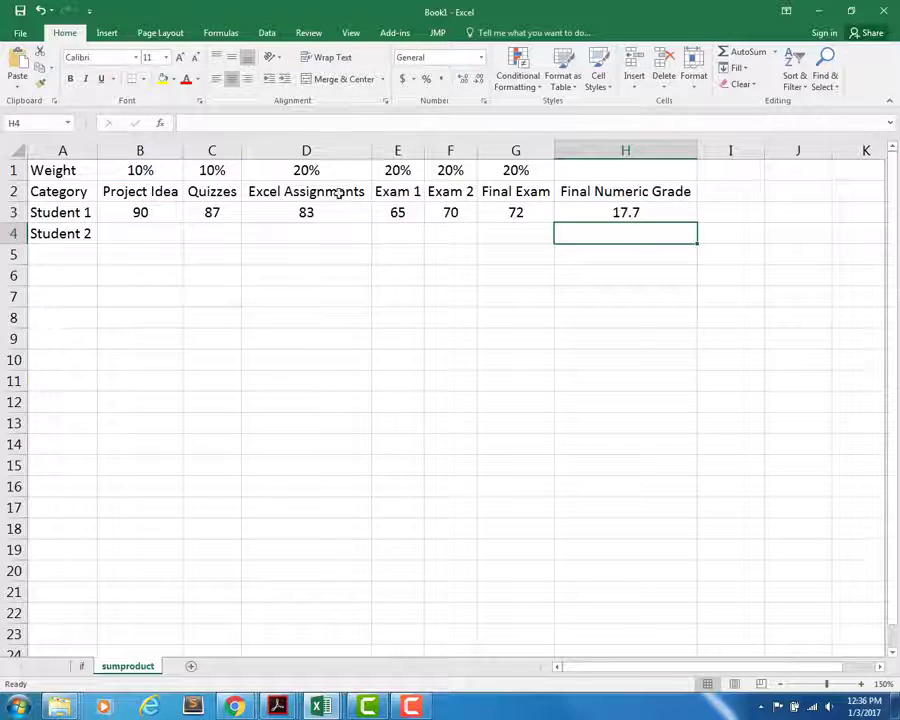
{"action": "left_click", "coordinate": [575, 213]}
{"action": "key", "text": "Delete"}
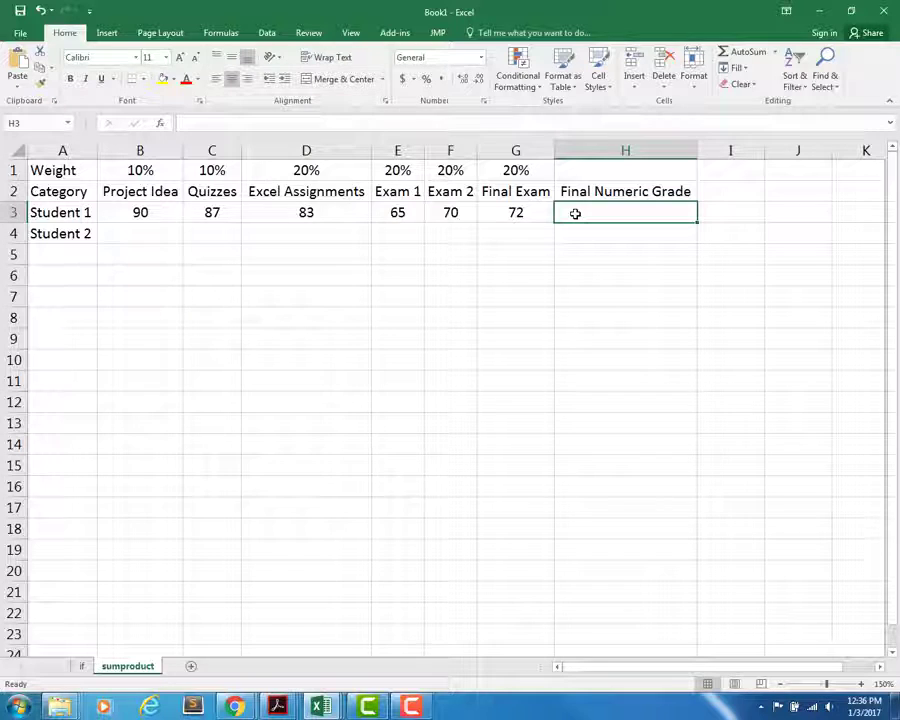
Calculate Student 1's final numeric grade in H3 with =SUMPRODUCT($B$1:$G$1,B3:G3), keeping the weight range absolute.
{"action": "type", "text": "=su"}
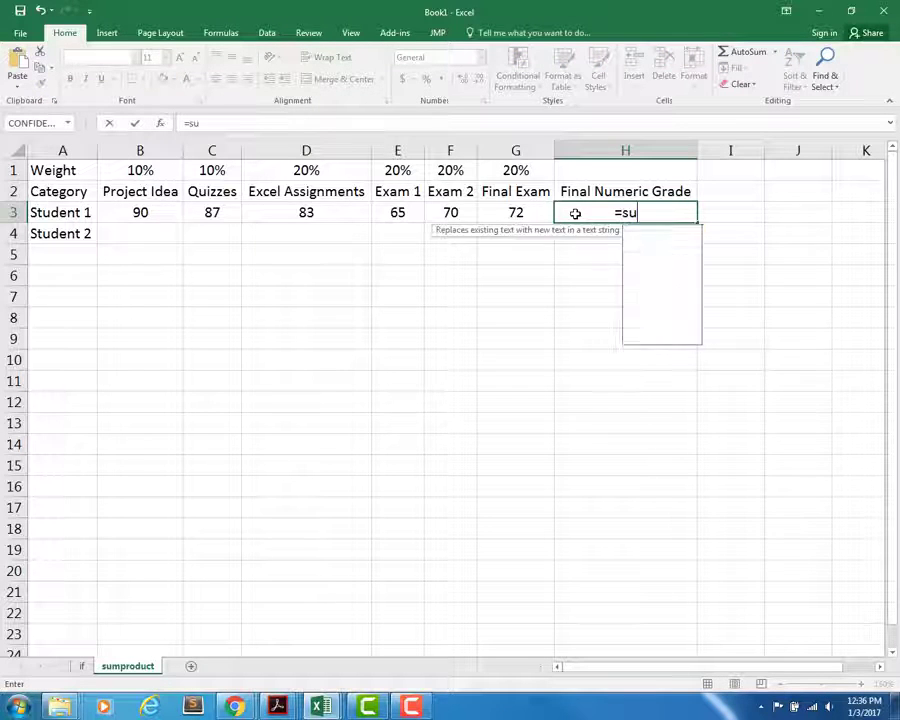
{"action": "type", "text": "mproduct("}
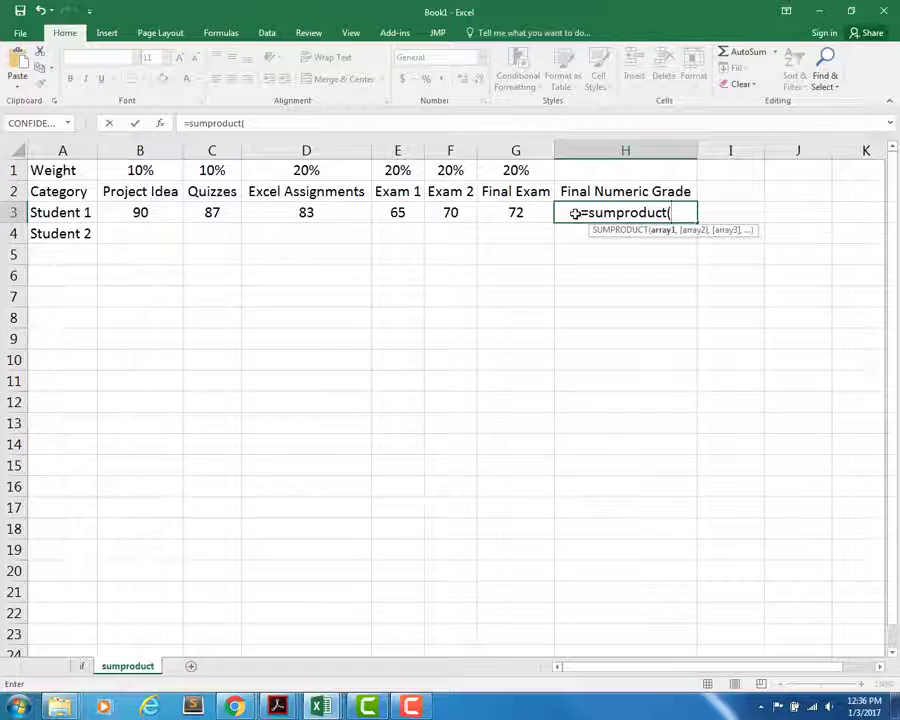
{"action": "left_click_drag", "start_coordinate": [153, 172], "coordinate": [495, 177]}
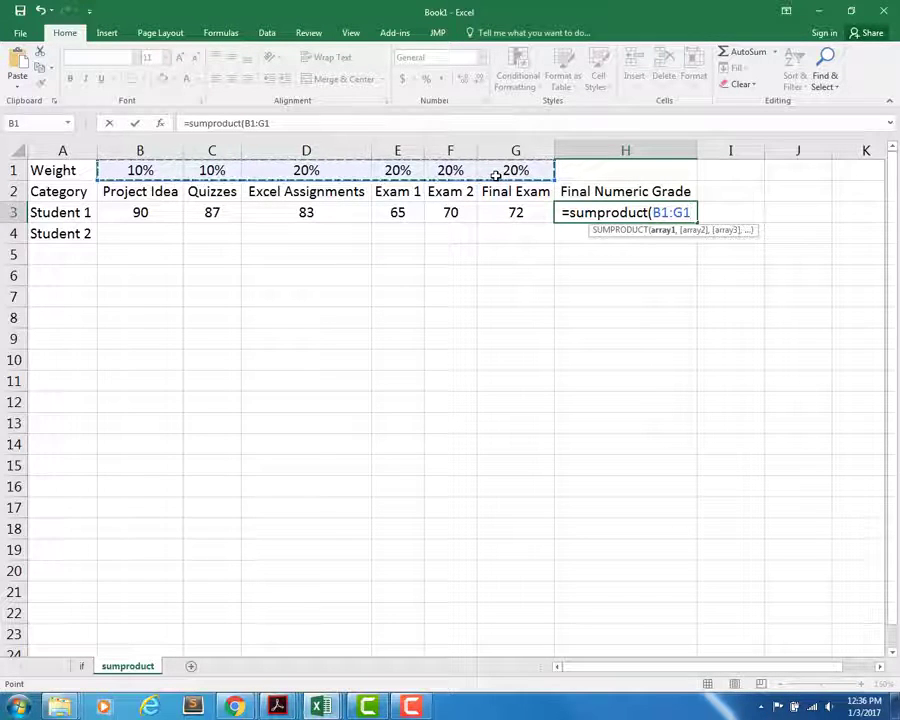
{"action": "key", "text": "F4"}
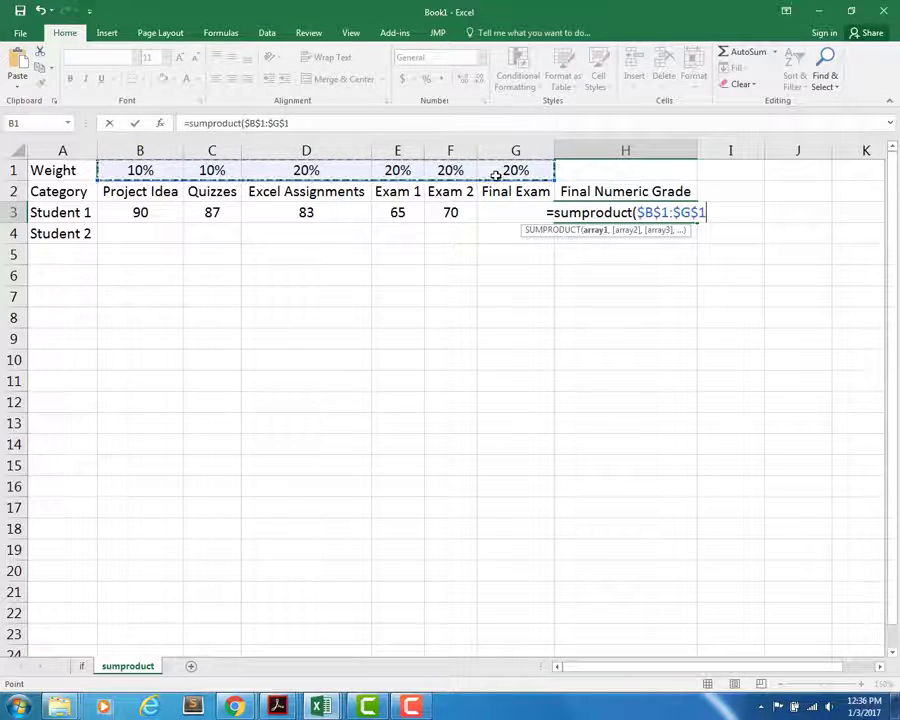
{"action": "type", "text": ","}
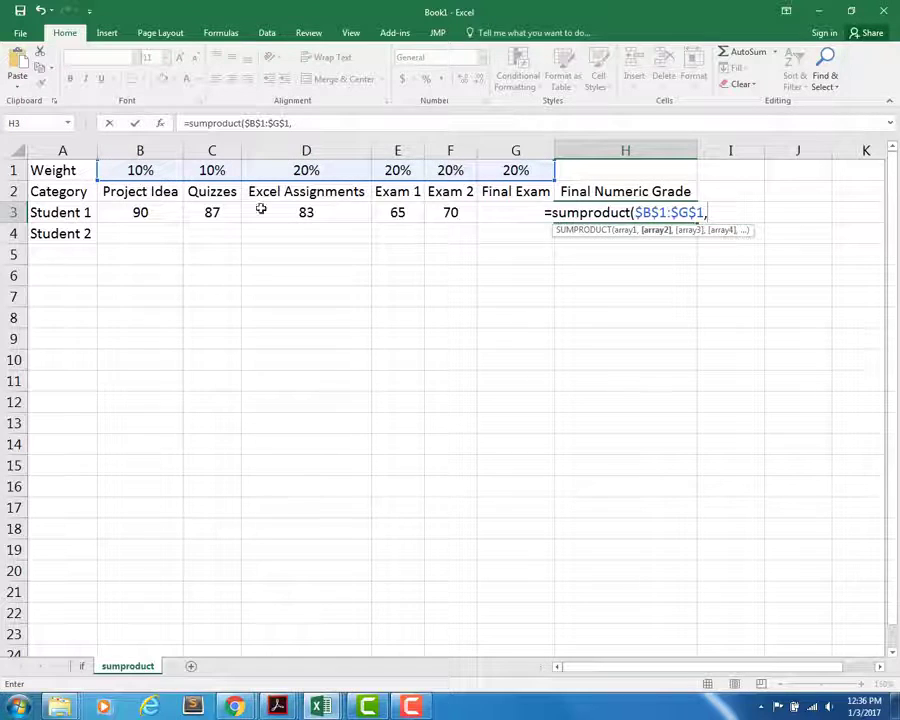
{"action": "left_click_drag", "start_coordinate": [155, 212], "coordinate": [478, 209]}
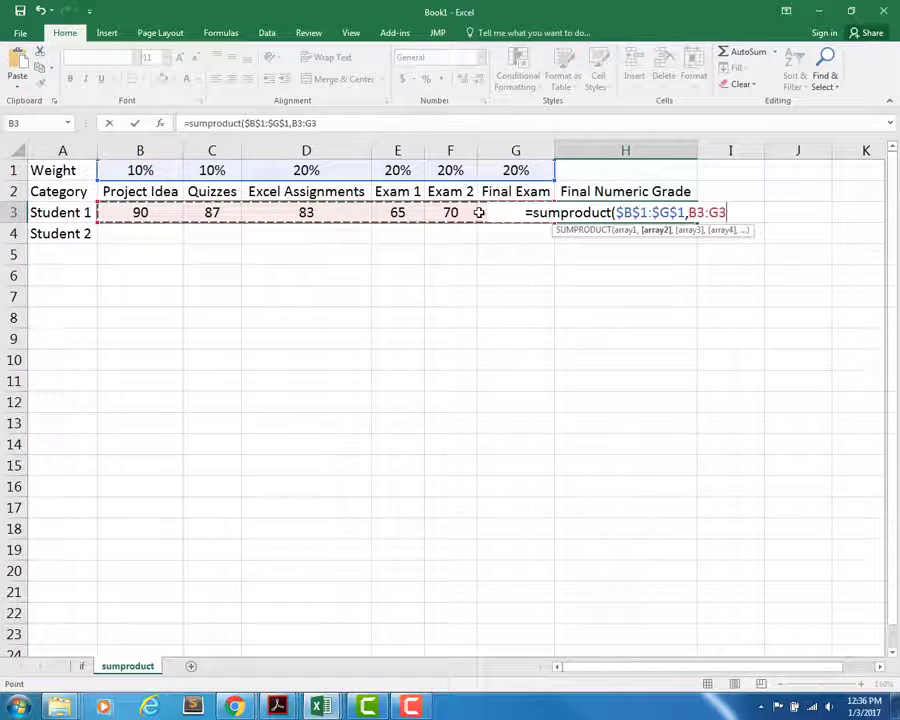
{"action": "type", "text": ")"}
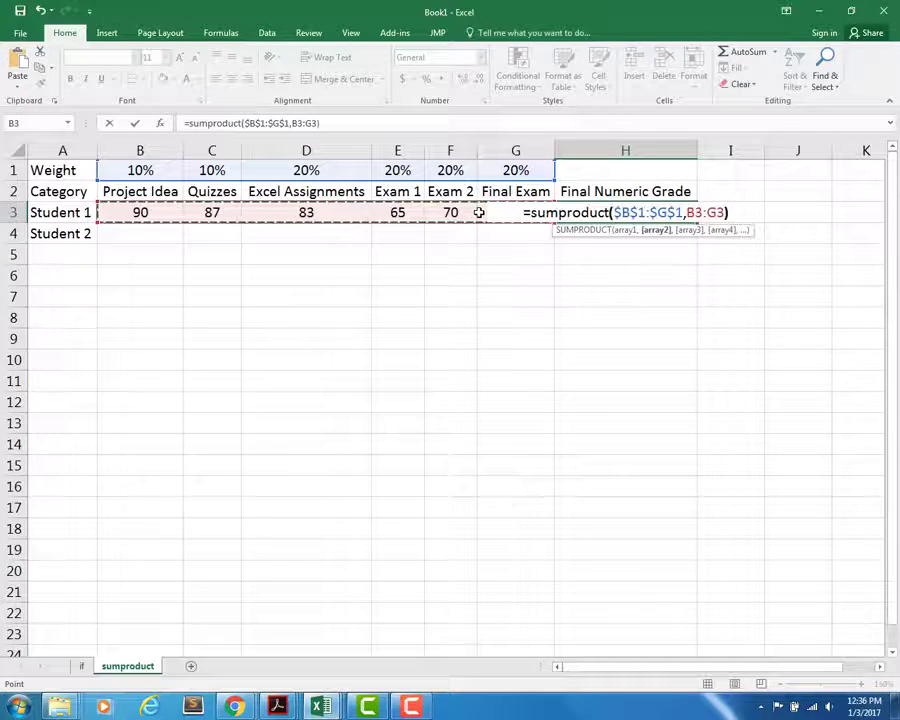
{"action": "key", "text": "Return"}
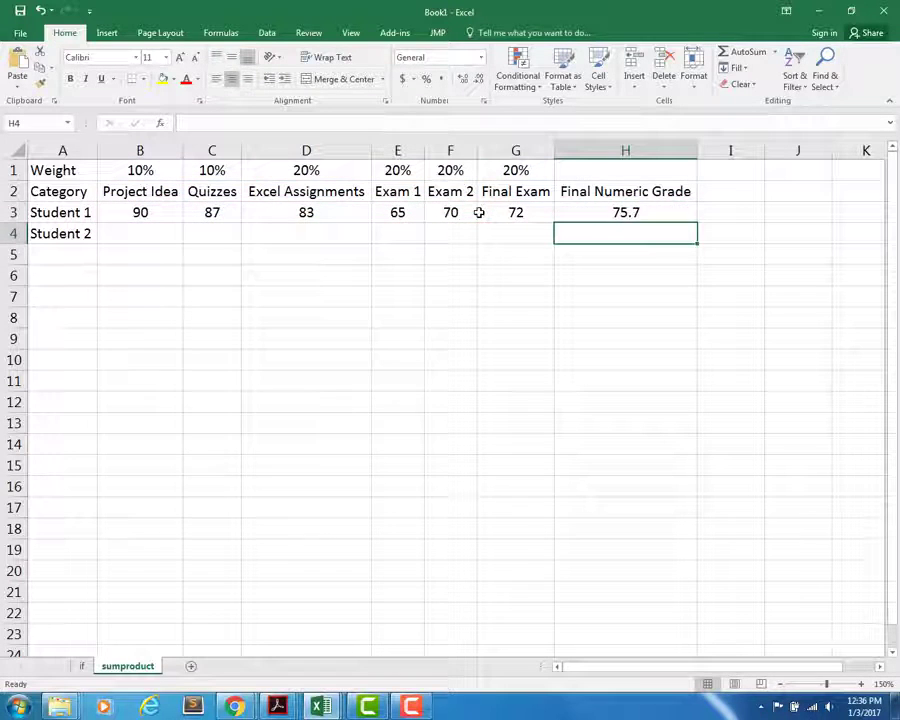
{"action": "left_click", "coordinate": [624, 210]}
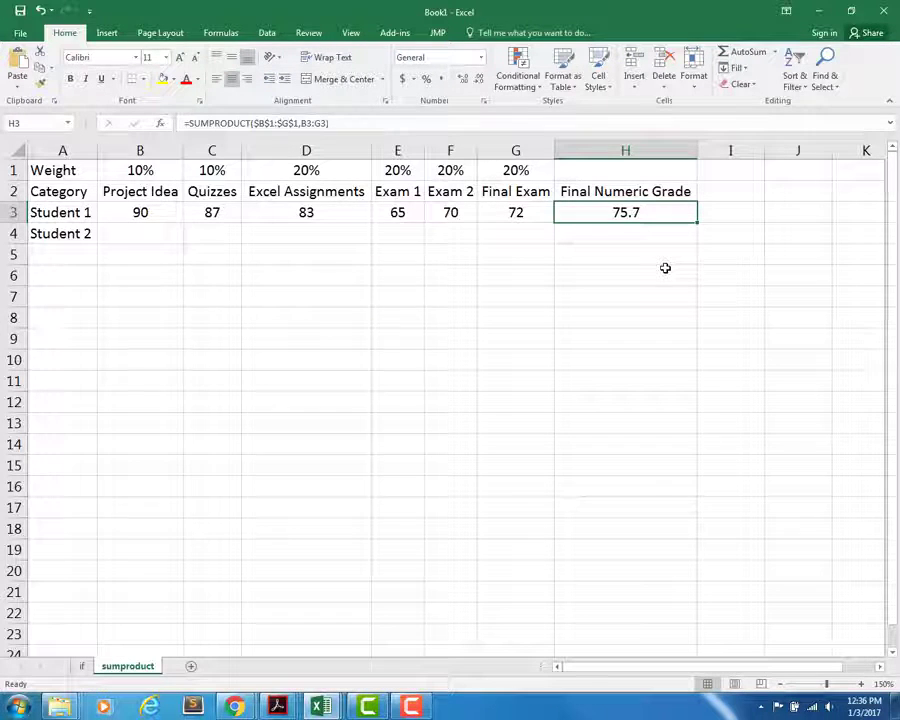
Enter Student 2's scores across B4:G4 as 35, 90, 95, 98, 56 and 86.
{"action": "left_click", "coordinate": [71, 211]}
{"action": "left_click", "coordinate": [124, 235]}
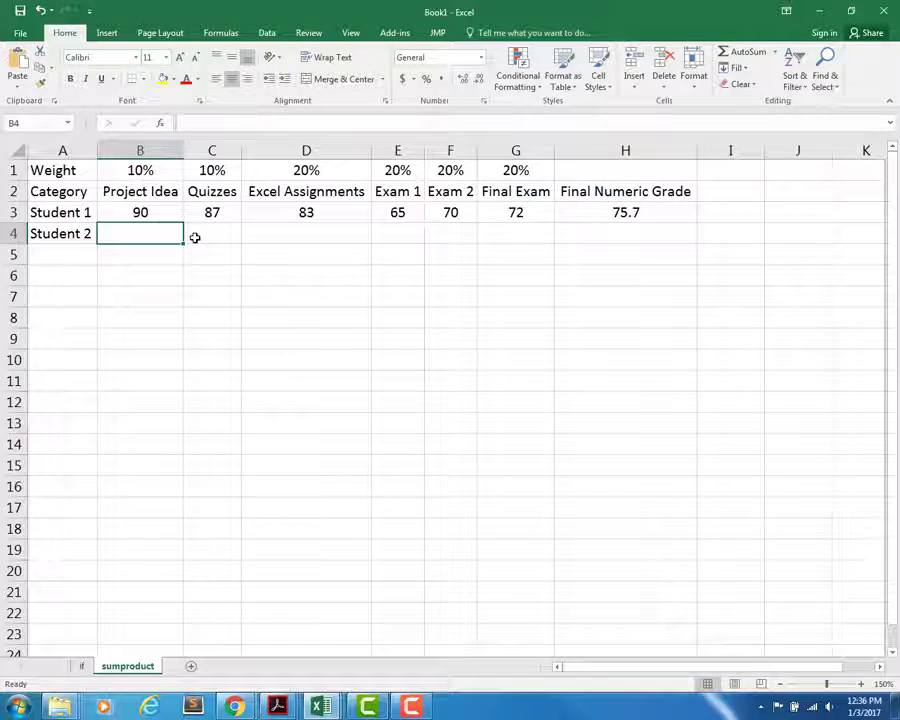
{"action": "type", "text": "35"}
{"action": "key", "text": "Tab"}
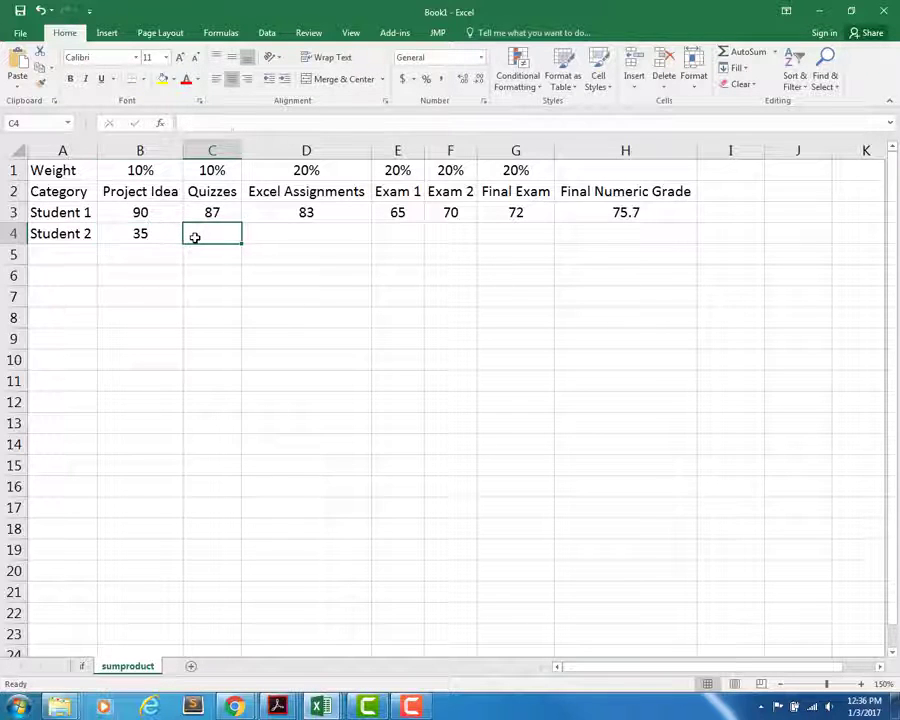
{"action": "type", "text": "90"}
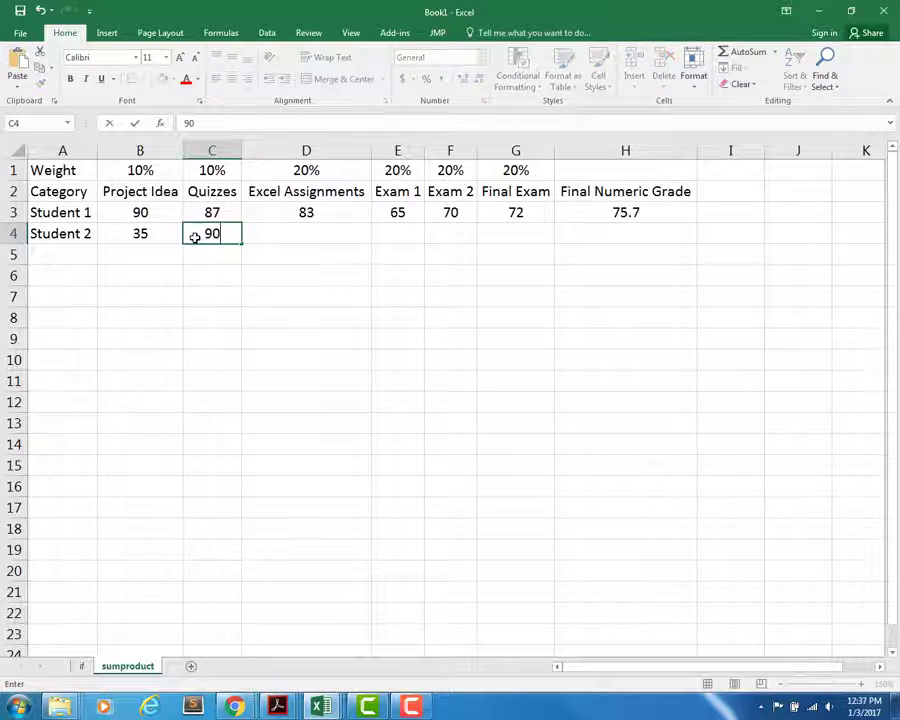
{"action": "key", "text": "Tab"}
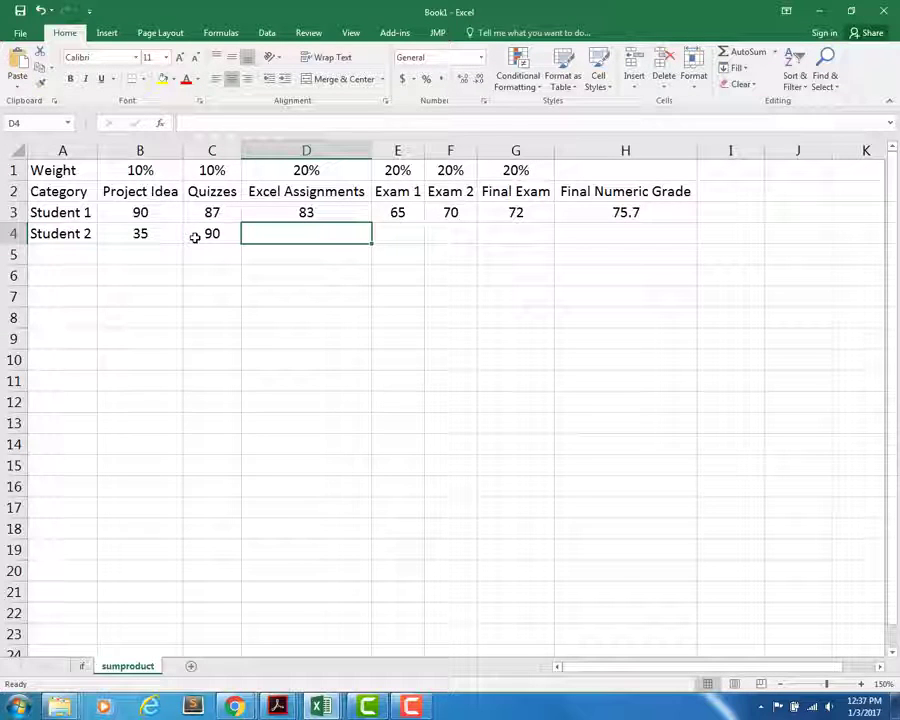
{"action": "type", "text": "95"}
{"action": "key", "text": "Tab"}
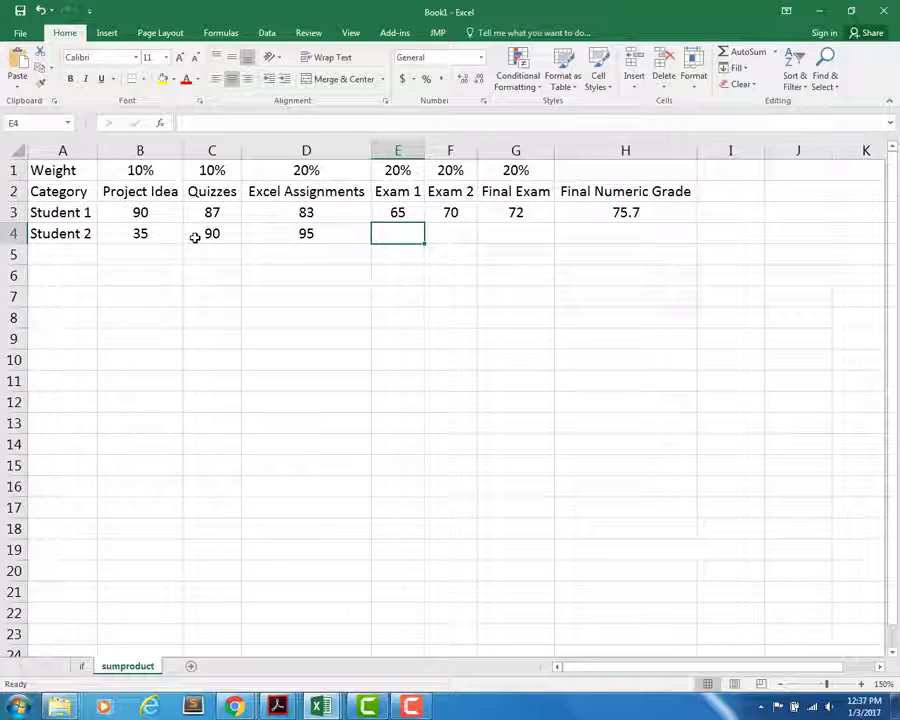
{"action": "type", "text": "98"}
{"action": "key", "text": "Tab"}
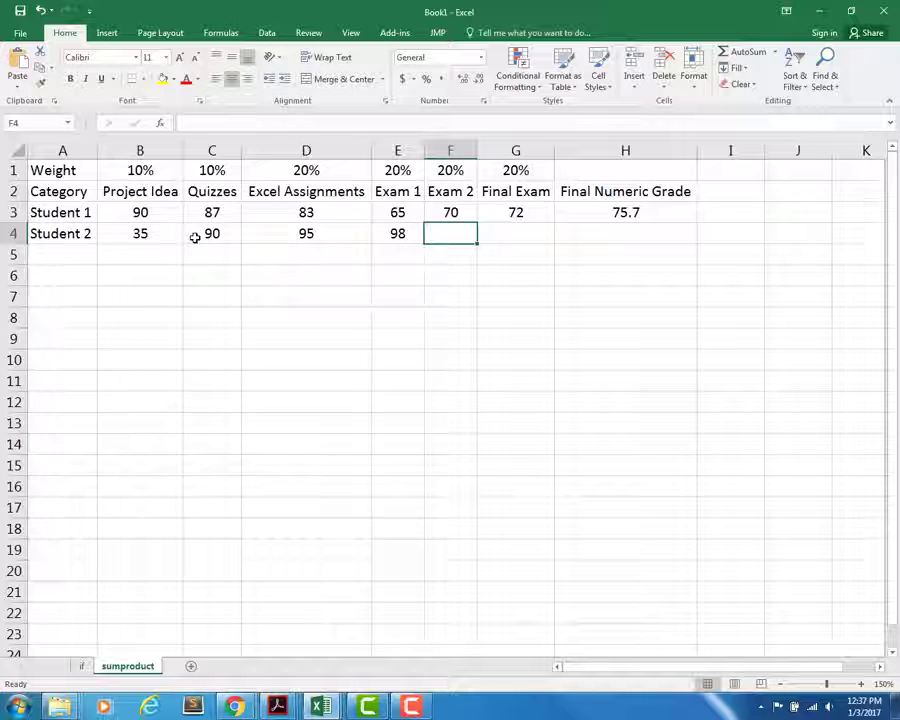
{"action": "type", "text": "56"}
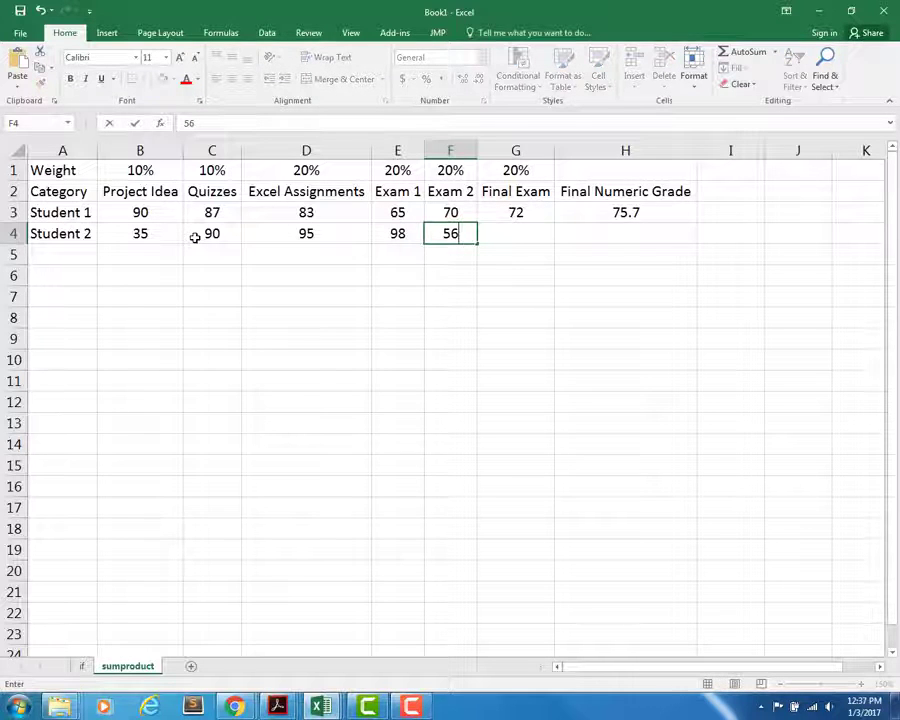
{"action": "key", "text": "Tab"}
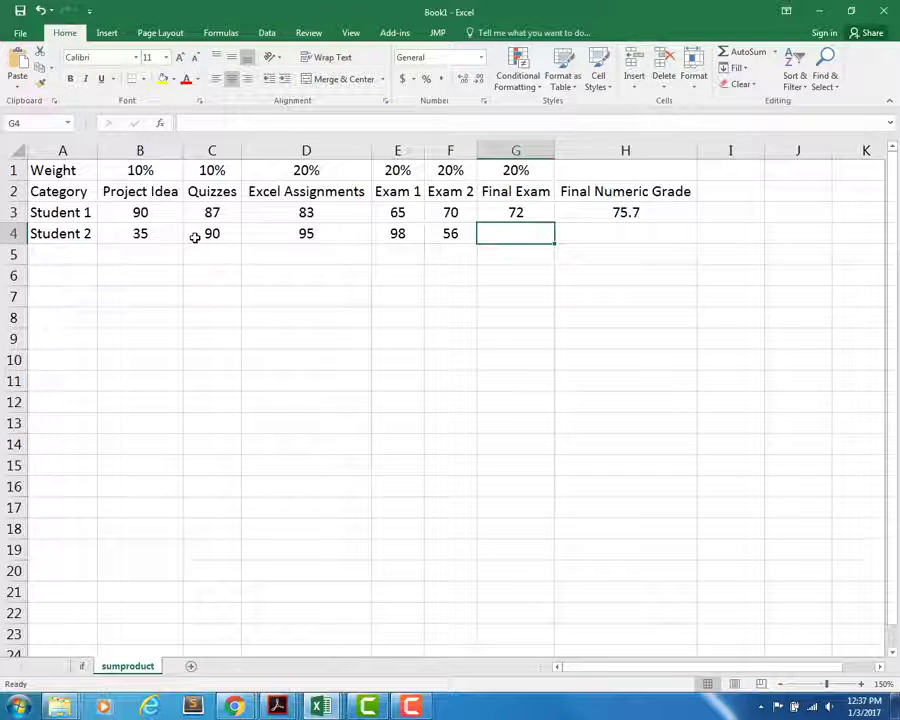
{"action": "type", "text": "86"}
{"action": "key", "text": "Tab"}
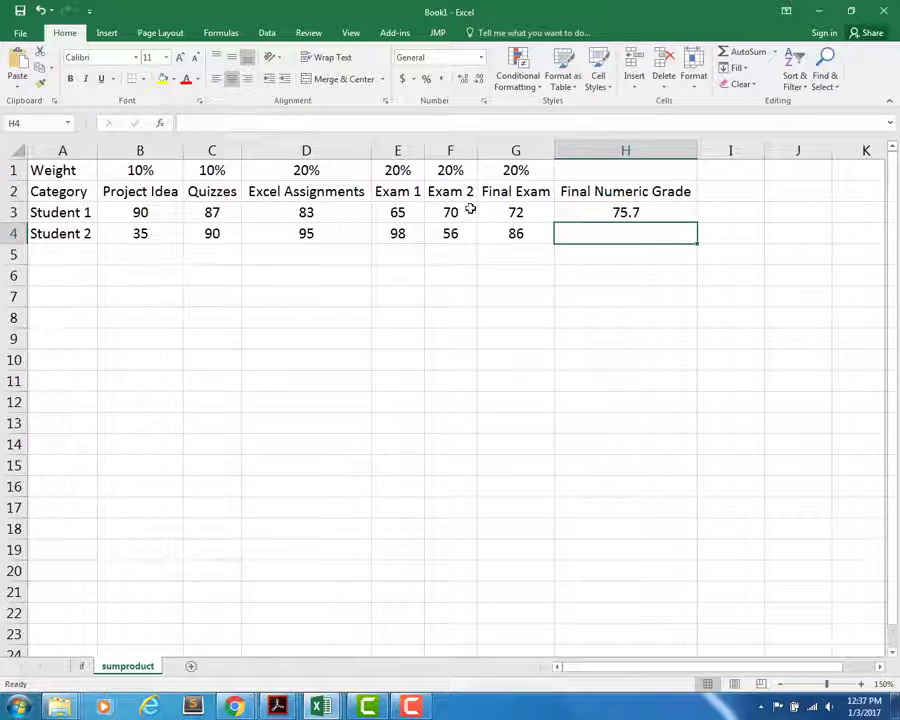
Fill the SUMPRODUCT formula from H3 down to H4 and check the ranges that Student 2's formula references.
{"action": "left_click", "coordinate": [670, 220]}
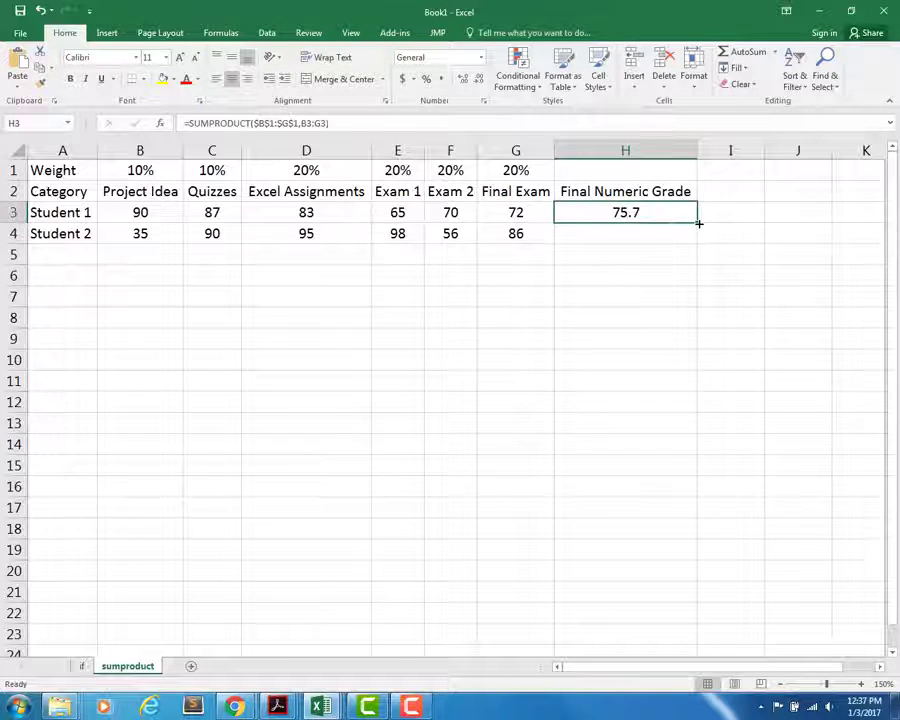
{"action": "left_click_drag", "start_coordinate": [697, 221], "coordinate": [649, 233]}
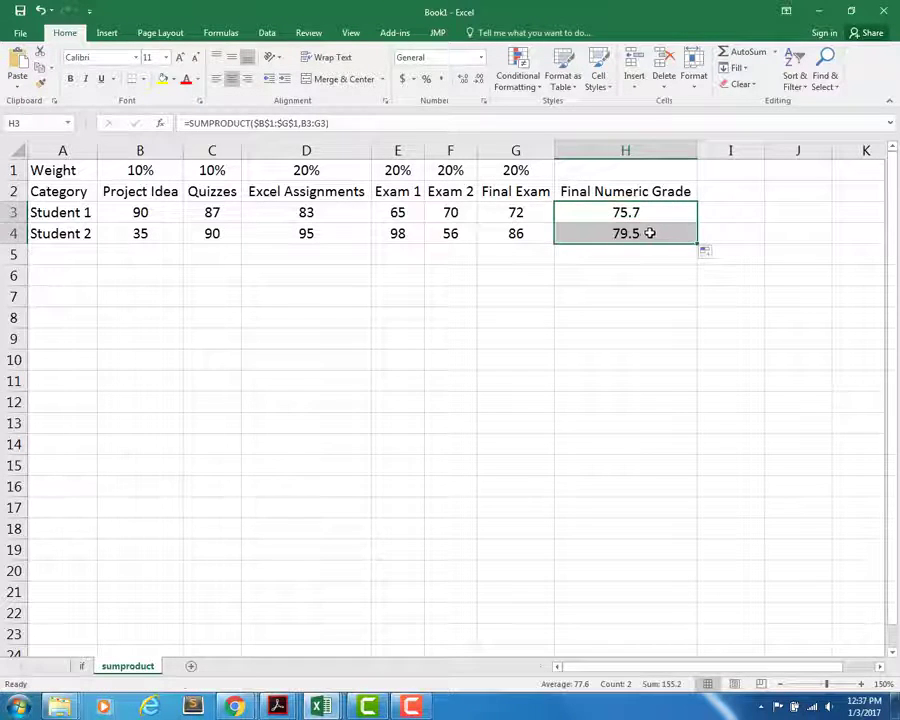
{"action": "double_click", "coordinate": [649, 233]}
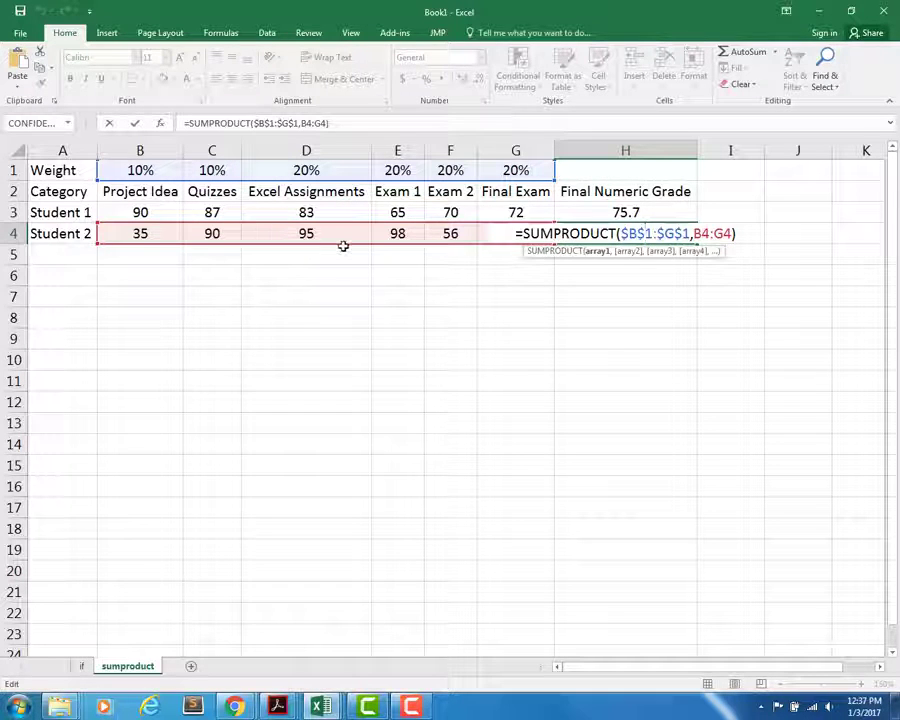
{"action": "key", "text": "Return"}
{"action": "left_click", "coordinate": [563, 229]}
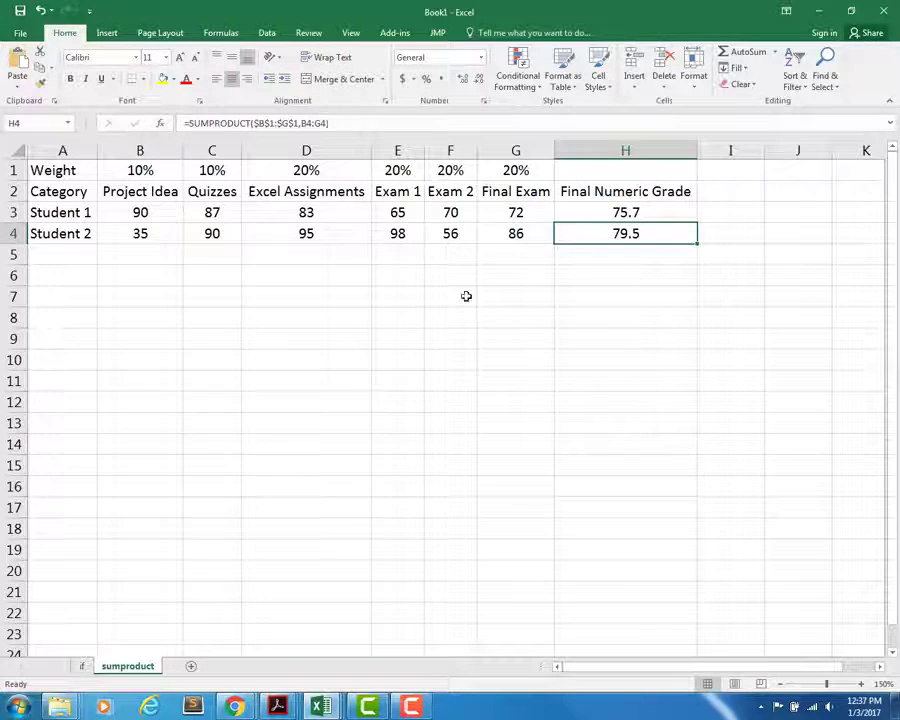
Compare the final numeric grades in H3 and H4 and examine Student 2's individual scores in row 4.
{"action": "left_click", "coordinate": [624, 214]}
{"action": "left_click", "coordinate": [627, 236]}
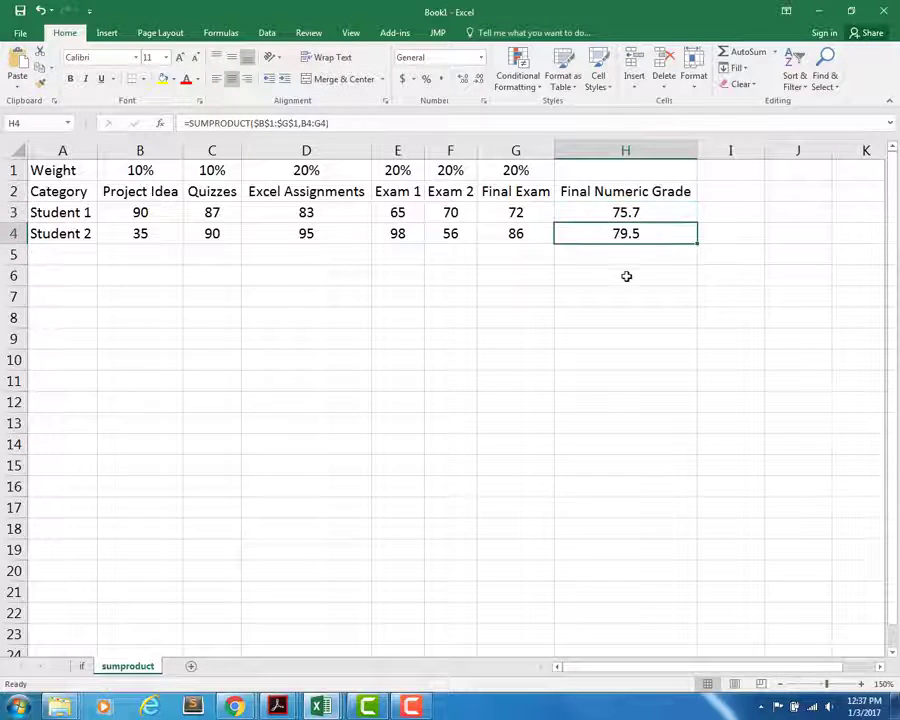
{"action": "left_click", "coordinate": [598, 216]}
{"action": "left_click", "coordinate": [603, 228]}
{"action": "left_click", "coordinate": [590, 217]}
{"action": "left_click", "coordinate": [597, 231]}
{"action": "left_click", "coordinate": [450, 234]}
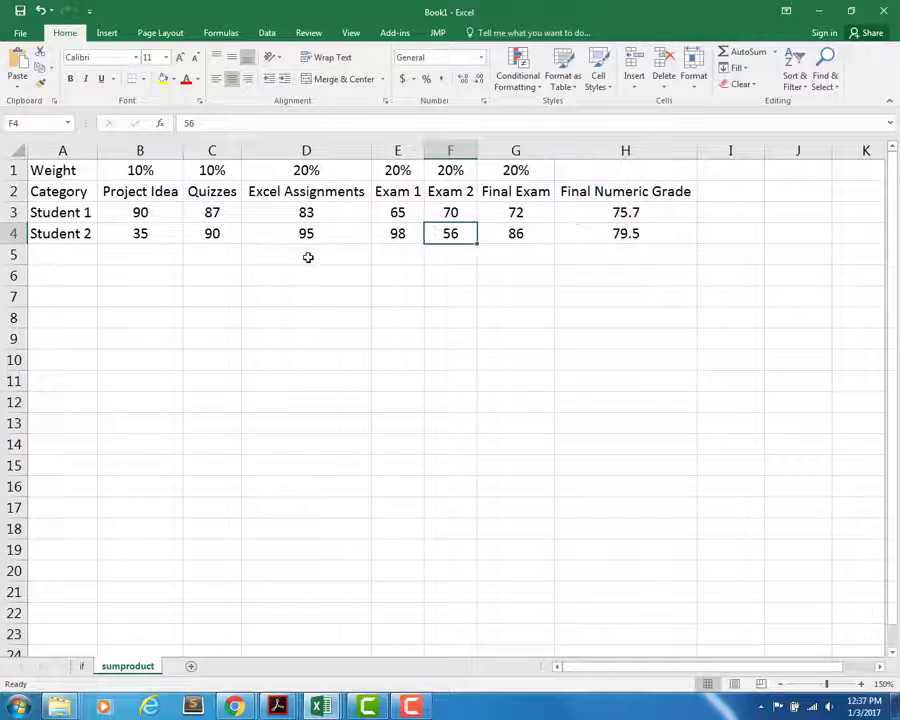
{"action": "left_click", "coordinate": [172, 261]}
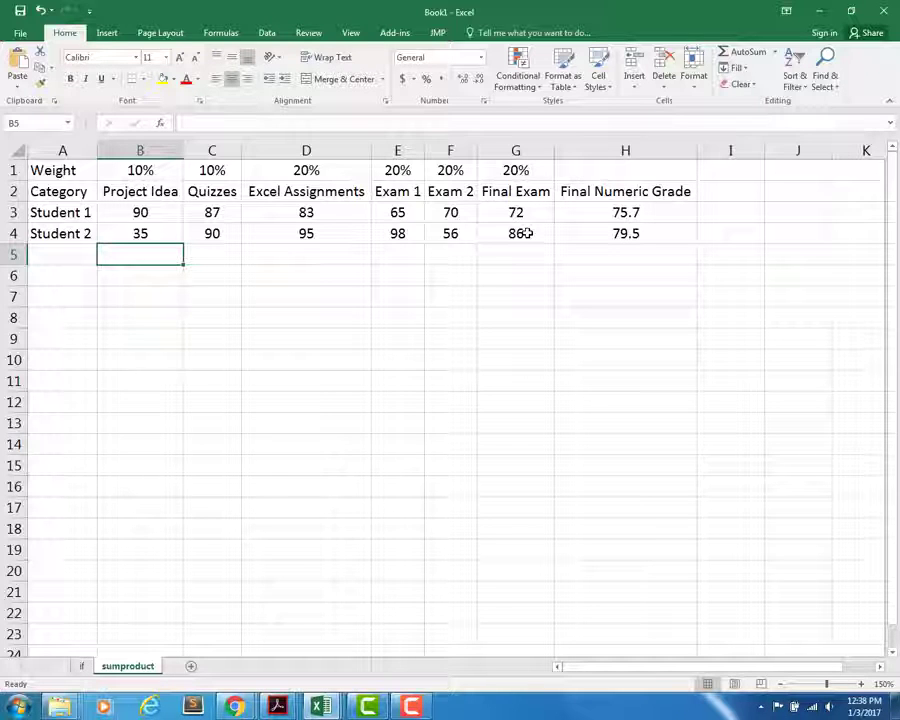
Review the function arguments of H3's SUMPRODUCT formula and read the function's help article through to its worked example.
{"action": "left_click", "coordinate": [655, 216]}
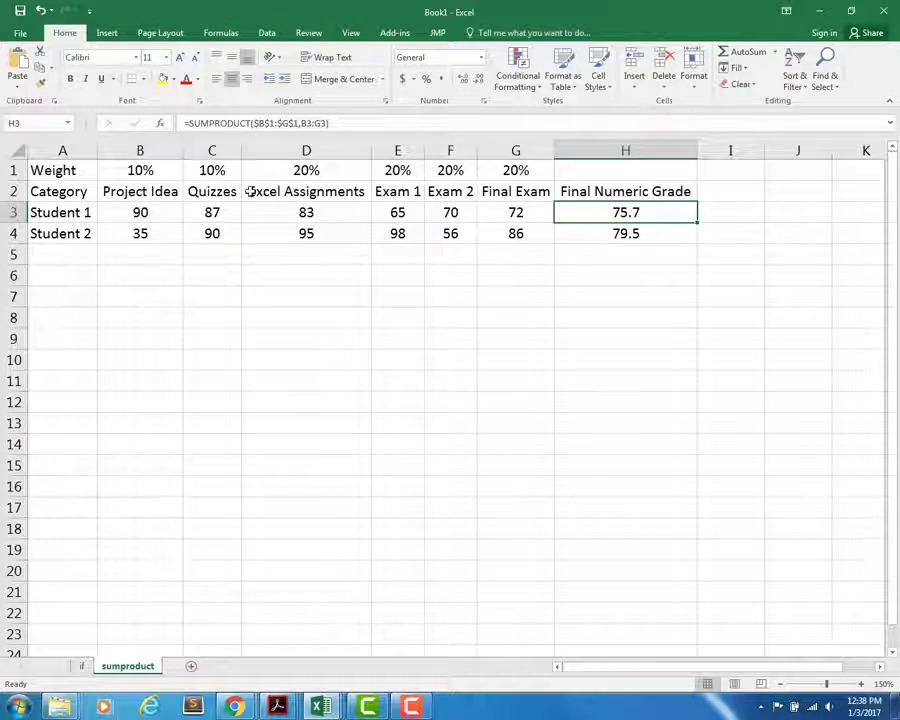
{"action": "left_click", "coordinate": [162, 124]}
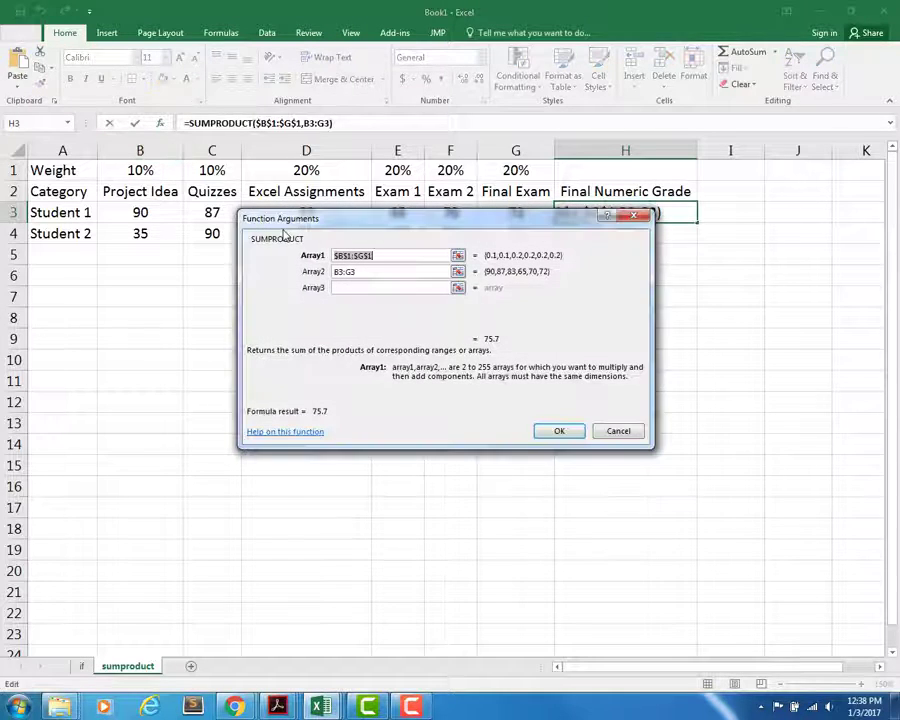
{"action": "left_click", "coordinate": [280, 433]}
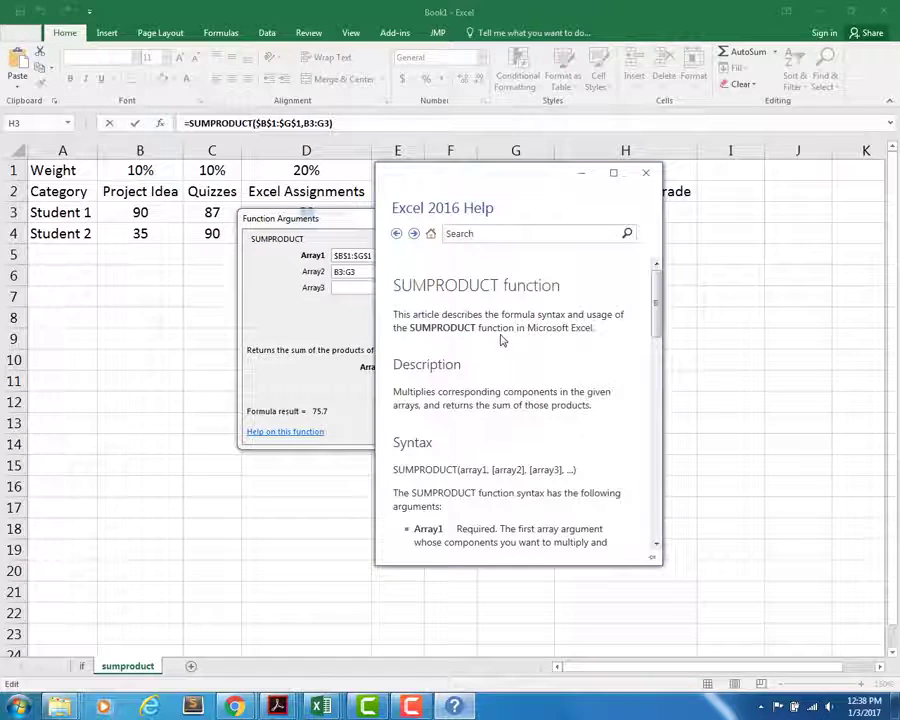
{"action": "left_click_drag", "start_coordinate": [654, 295], "coordinate": [659, 458]}
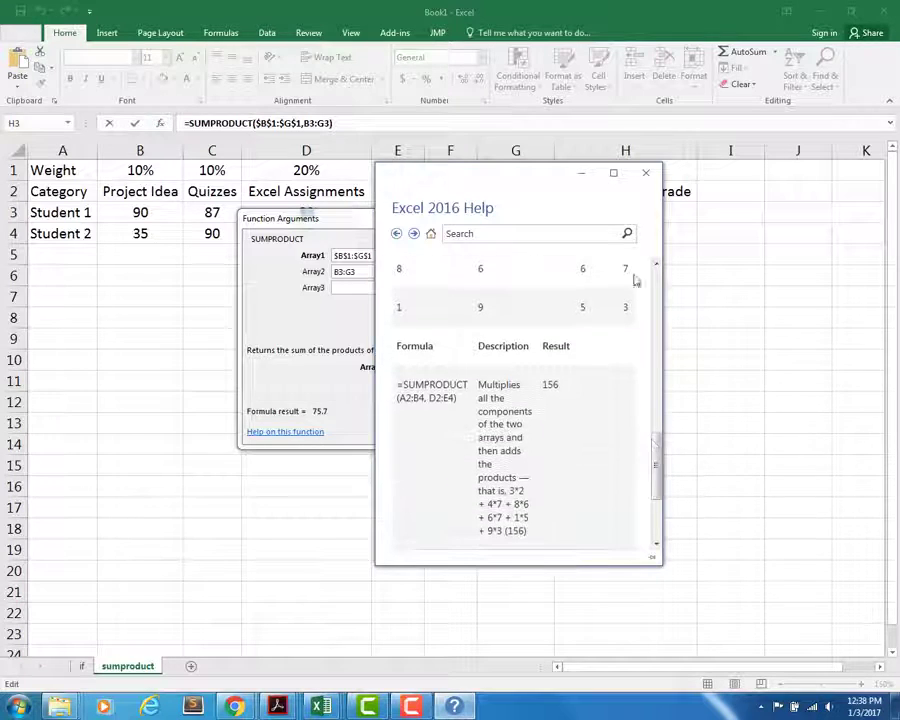
{"action": "left_click", "coordinate": [647, 175]}
{"action": "left_click", "coordinate": [575, 428]}
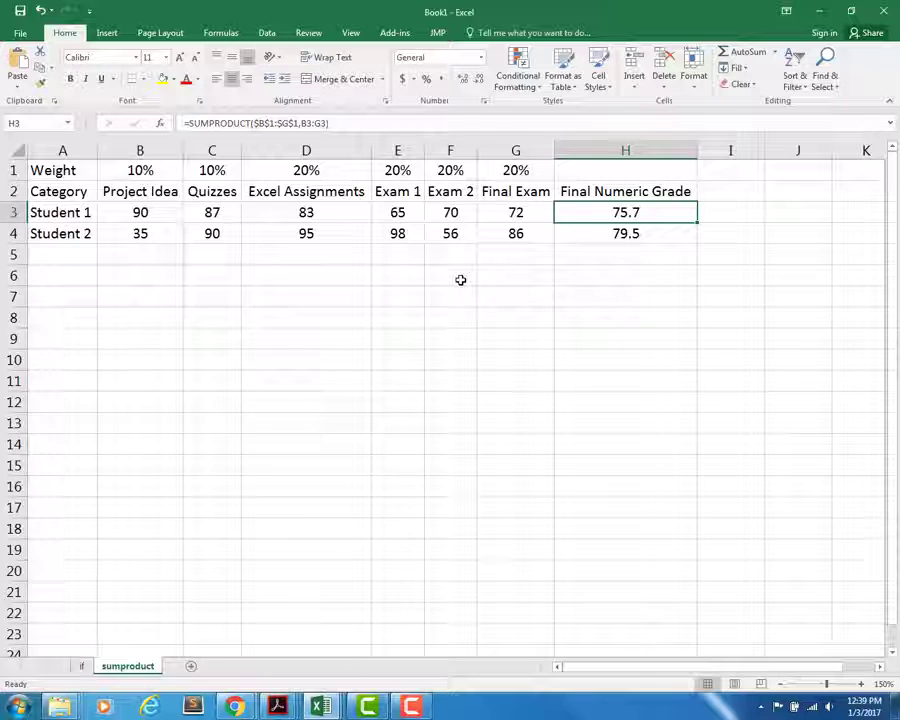
Show the sumproduct sheet's formulas to inspect H3 and H4, and return the sheet to displaying values.
{"action": "key", "text": "ctrl+grave"}
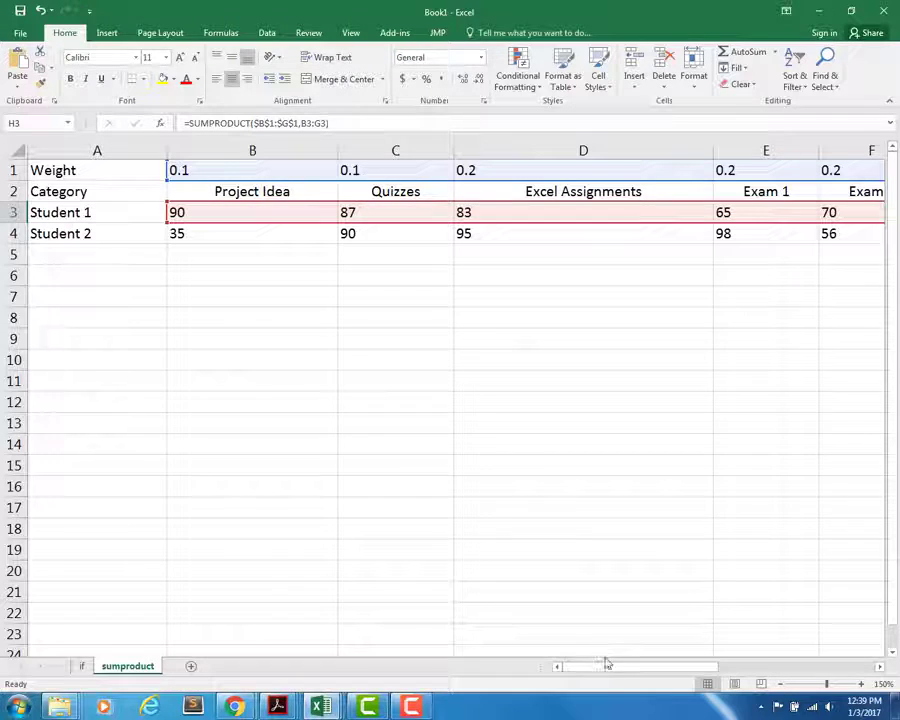
{"action": "left_click_drag", "start_coordinate": [627, 668], "coordinate": [770, 662]}
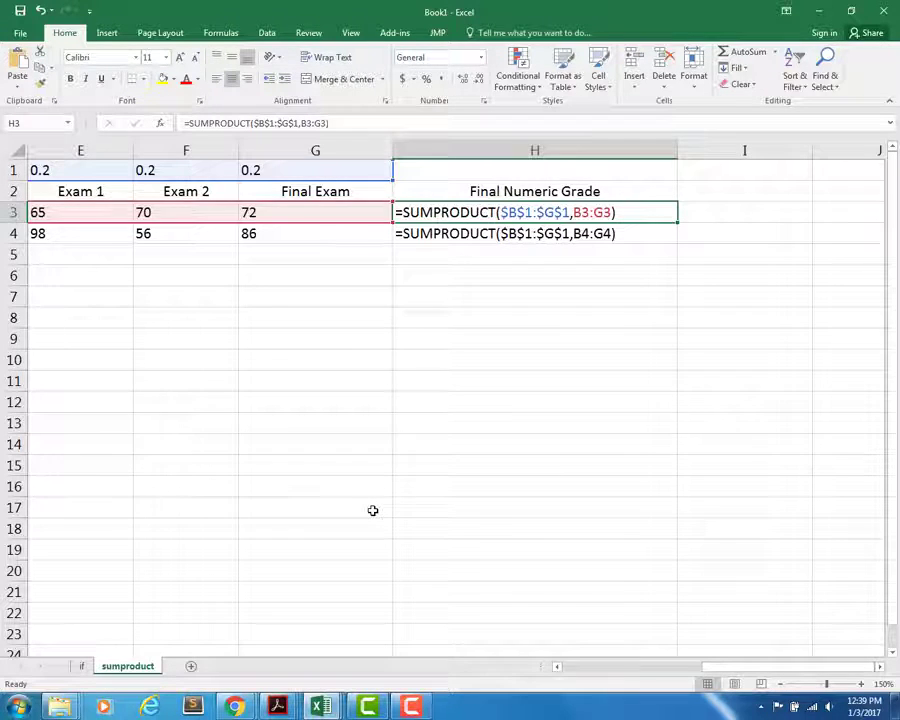
{"action": "key", "text": "ctrl+grave"}
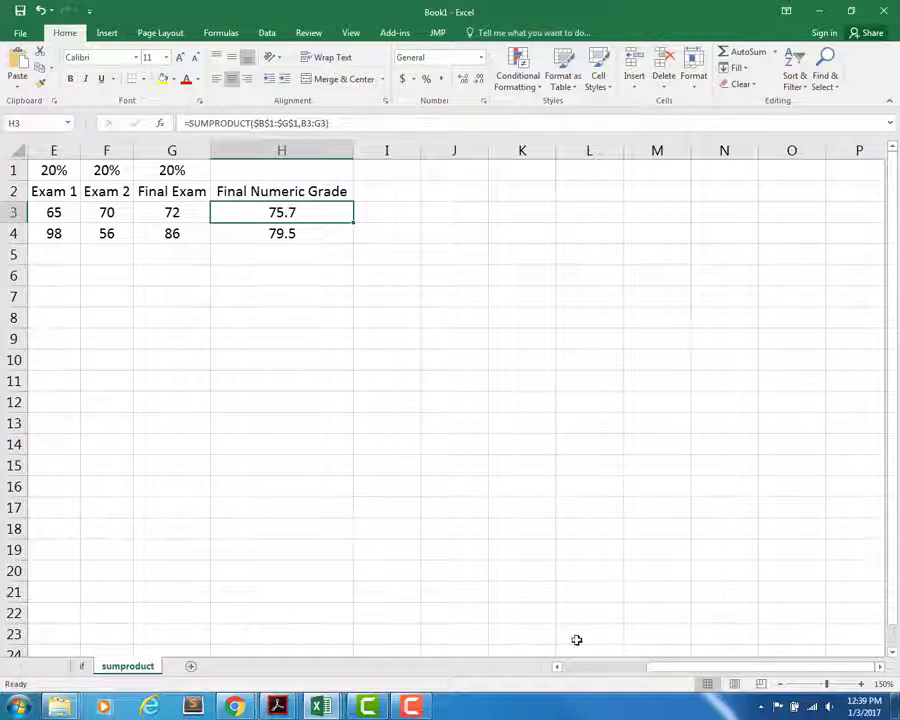
{"action": "left_click", "coordinate": [589, 668]}
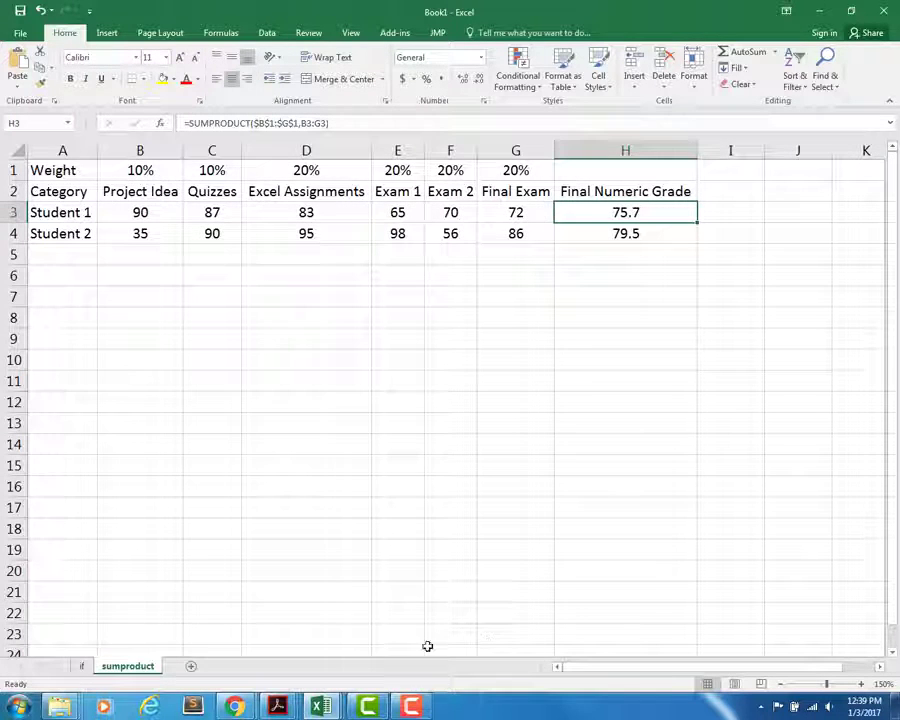
Review the IF formulas in the Q1, Q2 and Q3 columns of the if sheet and return that sheet to displaying values.
{"action": "left_click", "coordinate": [82, 666]}
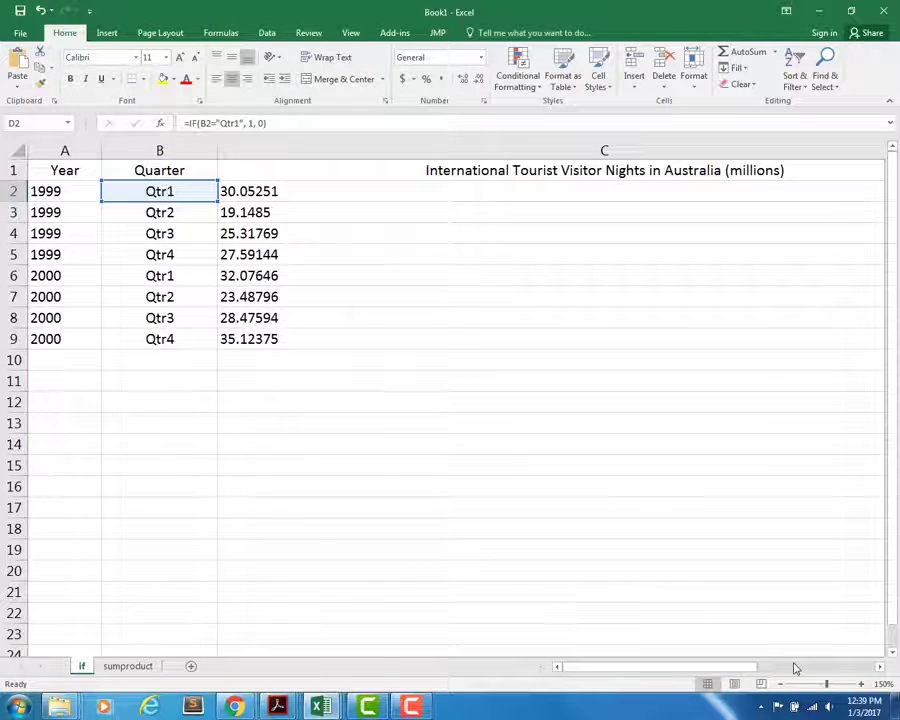
{"action": "left_click", "coordinate": [793, 666]}
{"action": "left_click", "coordinate": [879, 667]}
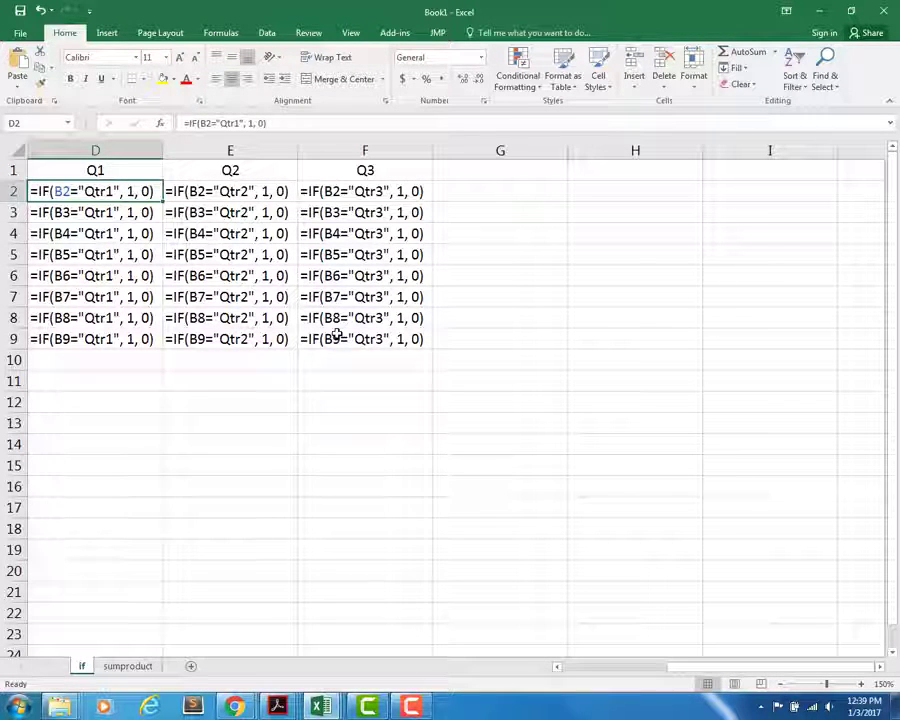
{"action": "key", "text": "ctrl+grave"}
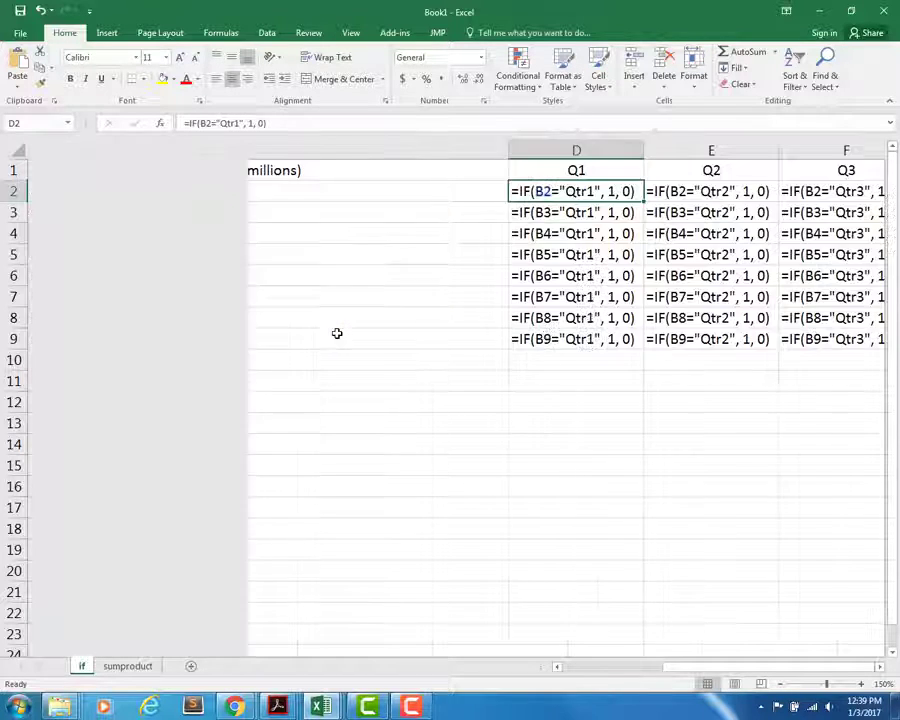
{"action": "left_click", "coordinate": [598, 668]}
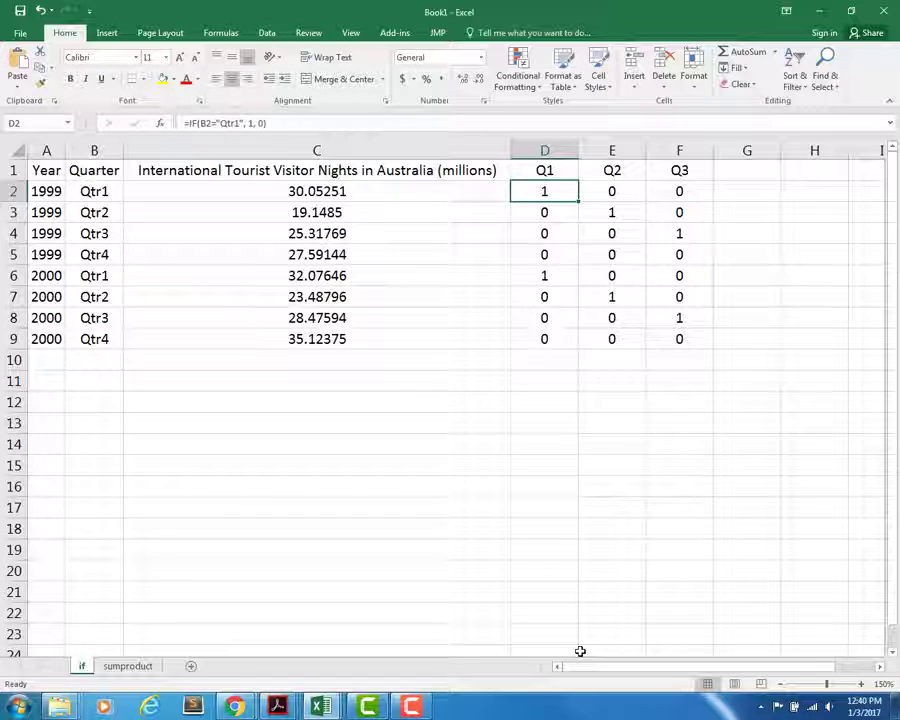
Go back to the sumproduct sheet and check the ranges that Student 1's formula in H3 references, leaving the formula as it is.
{"action": "left_click", "coordinate": [145, 665]}
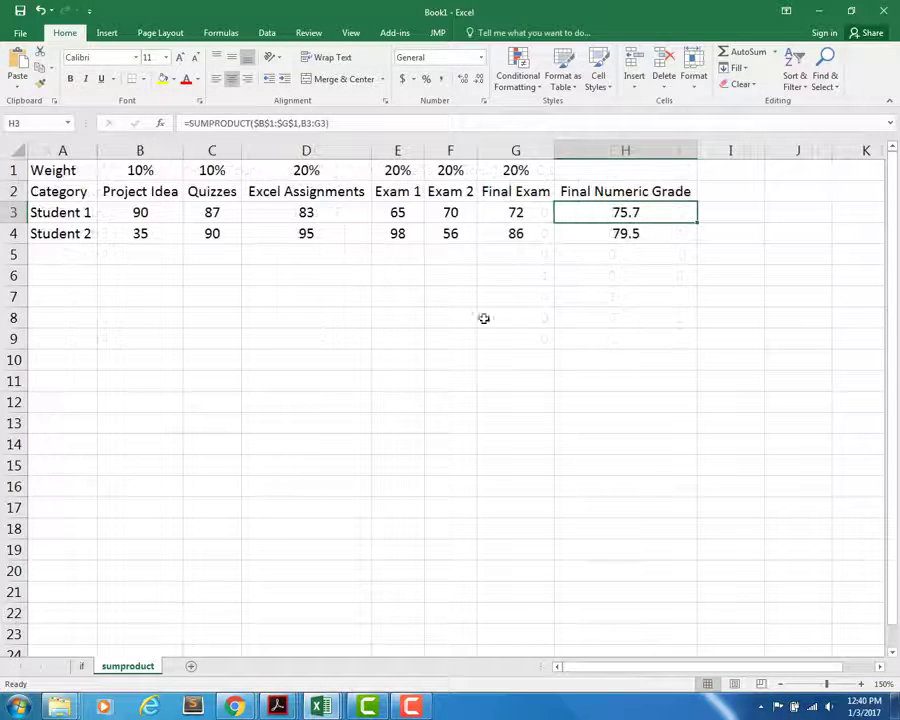
{"action": "double_click", "coordinate": [585, 213]}
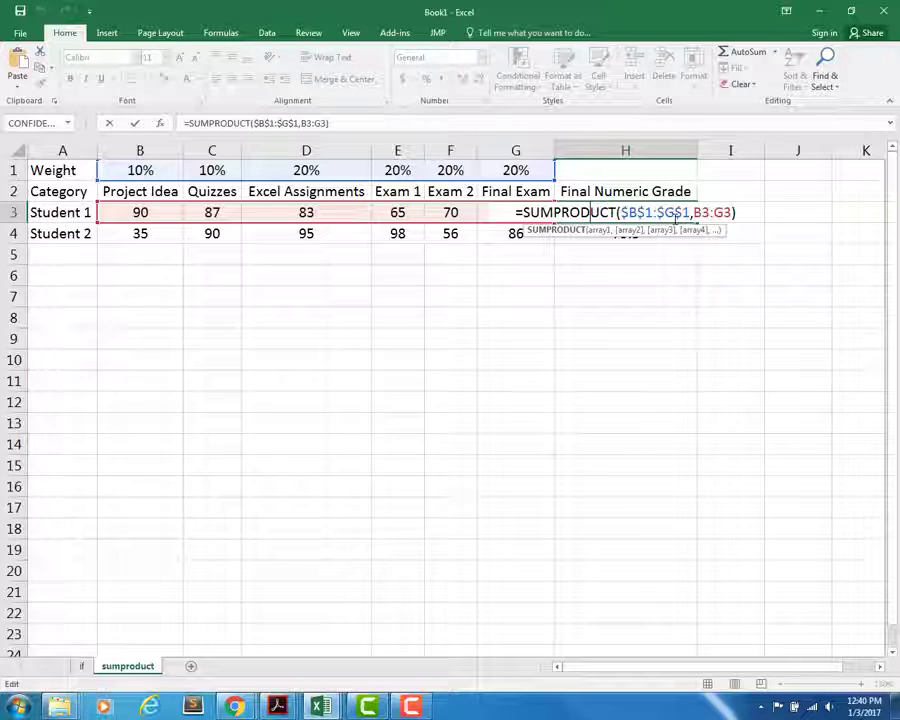
{"action": "key", "text": "Return"}
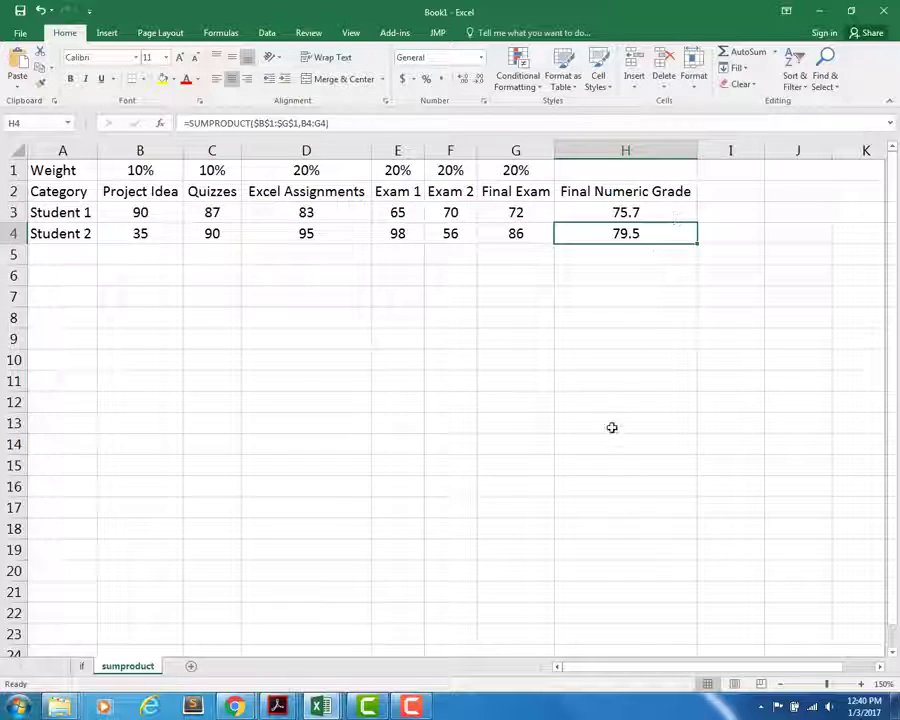